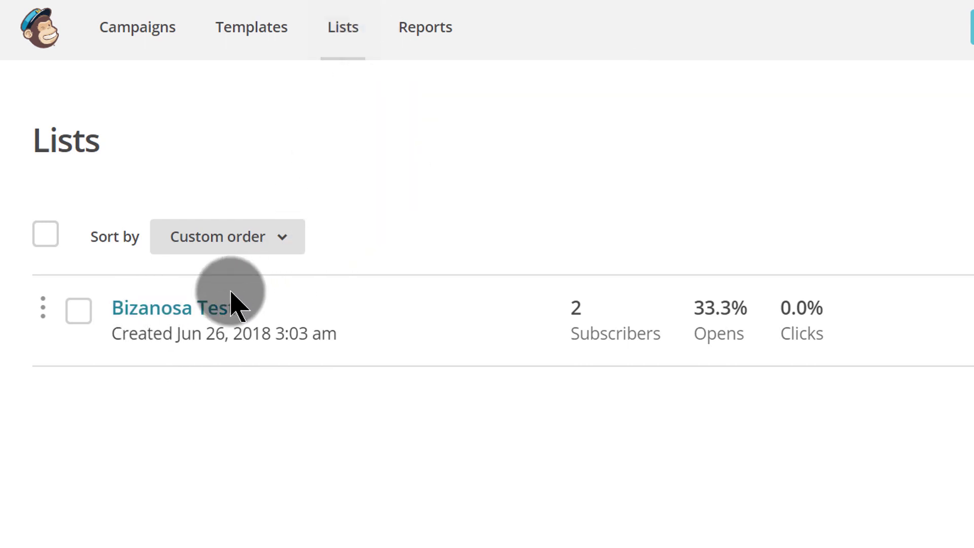
Step: Open the Tags page for managing contacts in the Bizanosa Test list
left_click(167, 307)
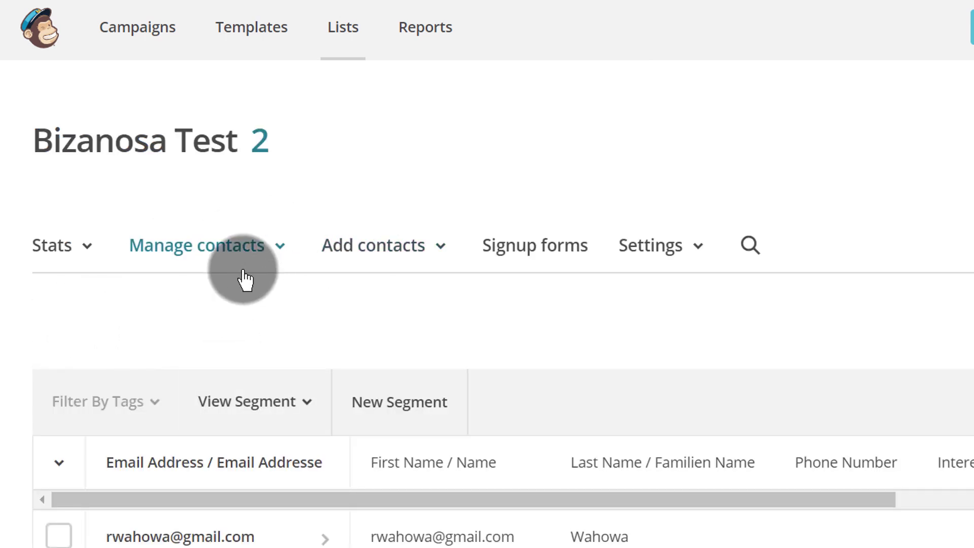
left_click(282, 254)
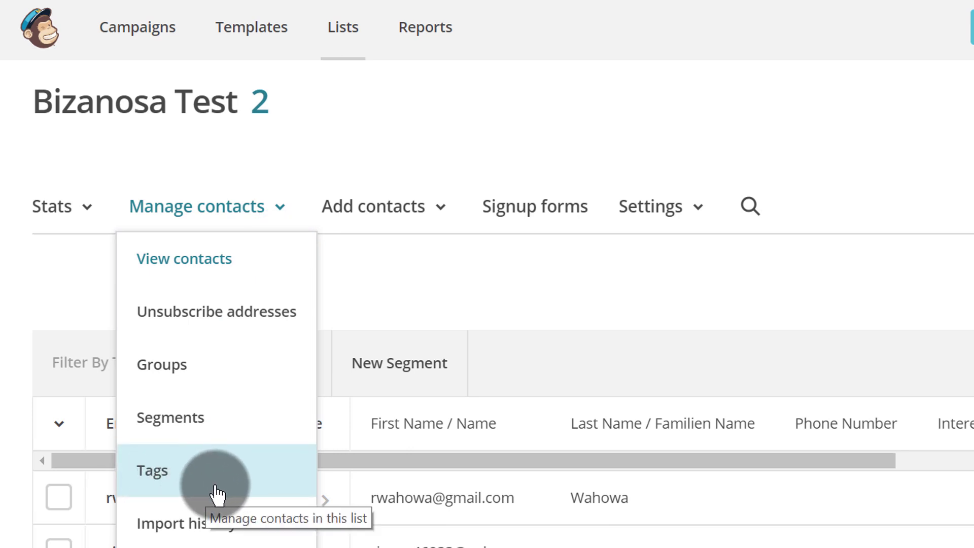
left_click(174, 469)
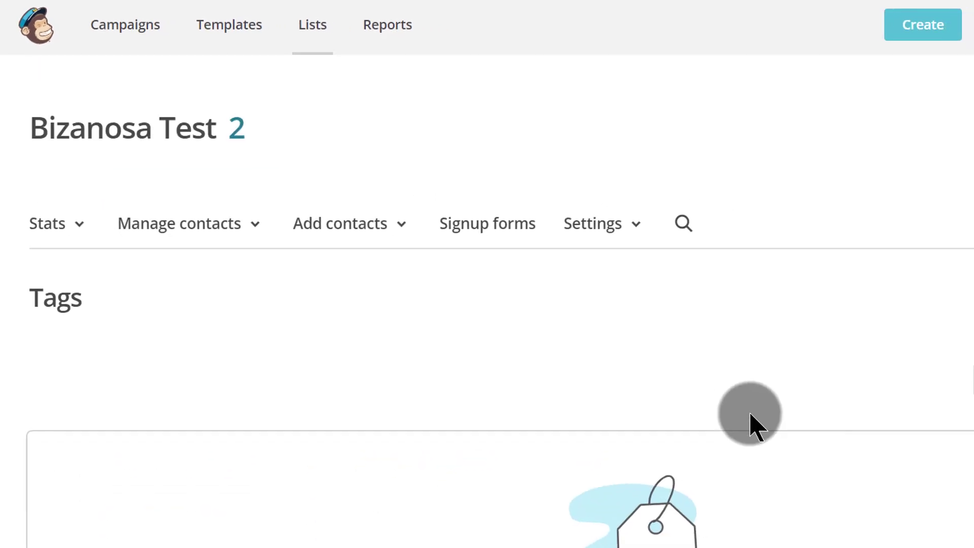
left_click(756, 290)
scroll(755, 289, "down", 5)
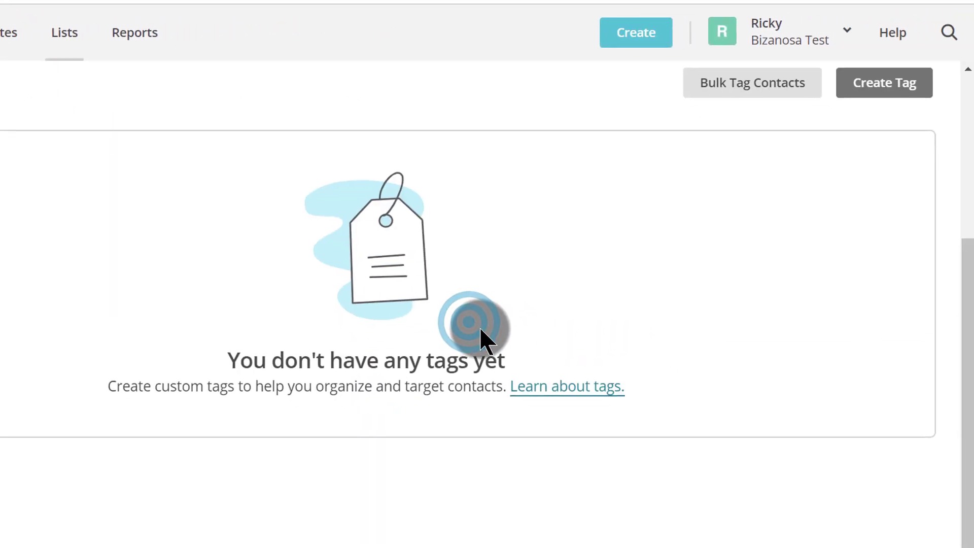
scroll(553, 294, "up", 4)
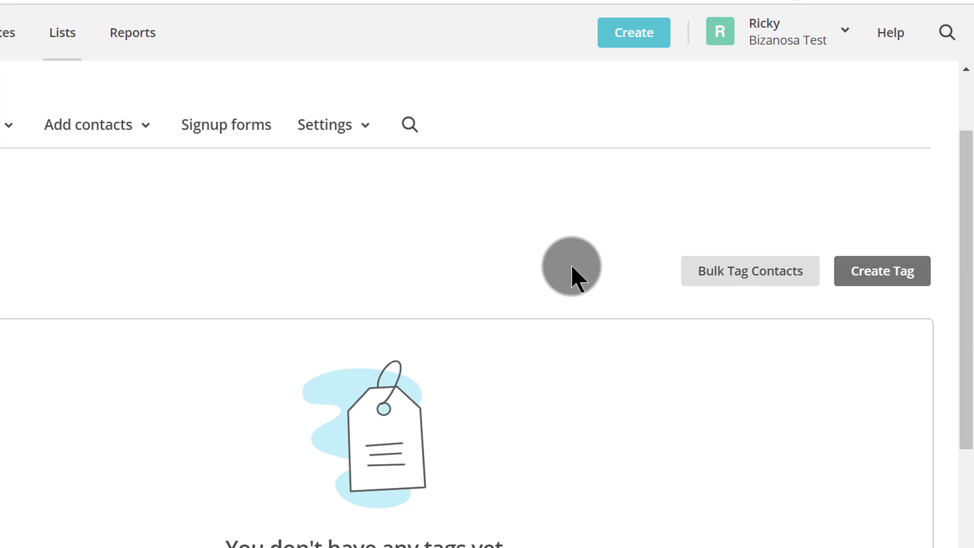
Step: Create a tag named "A buyer" in the Bizanosa Test list
left_click(869, 267)
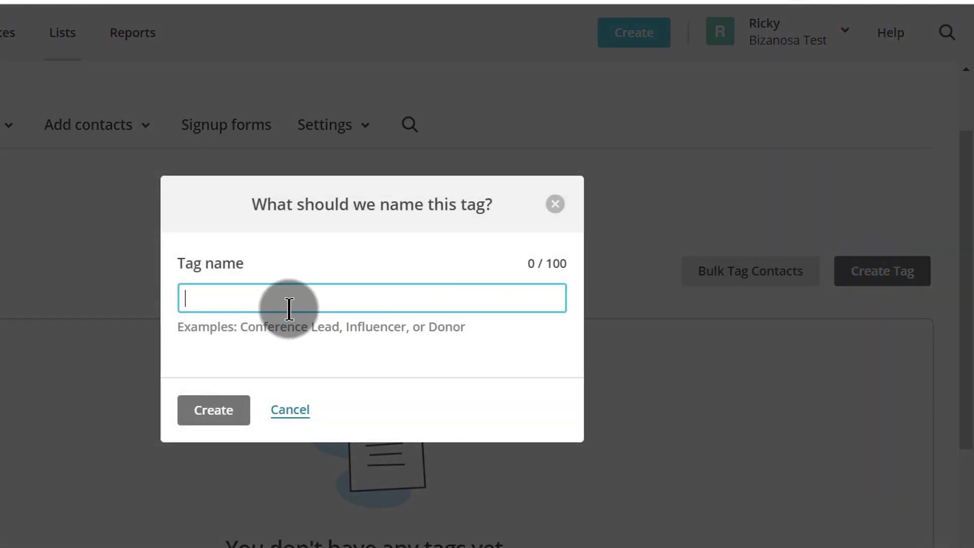
left_click(276, 296)
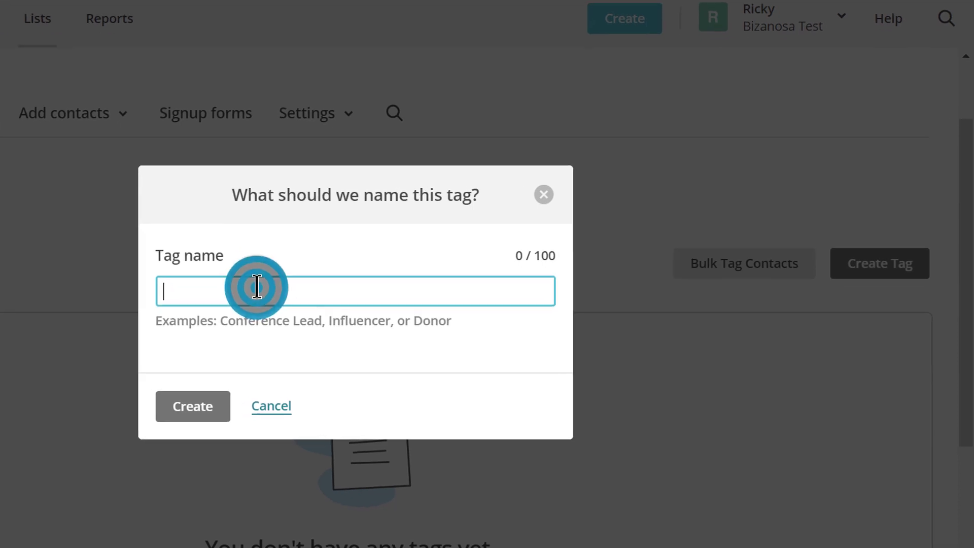
type("A bu")
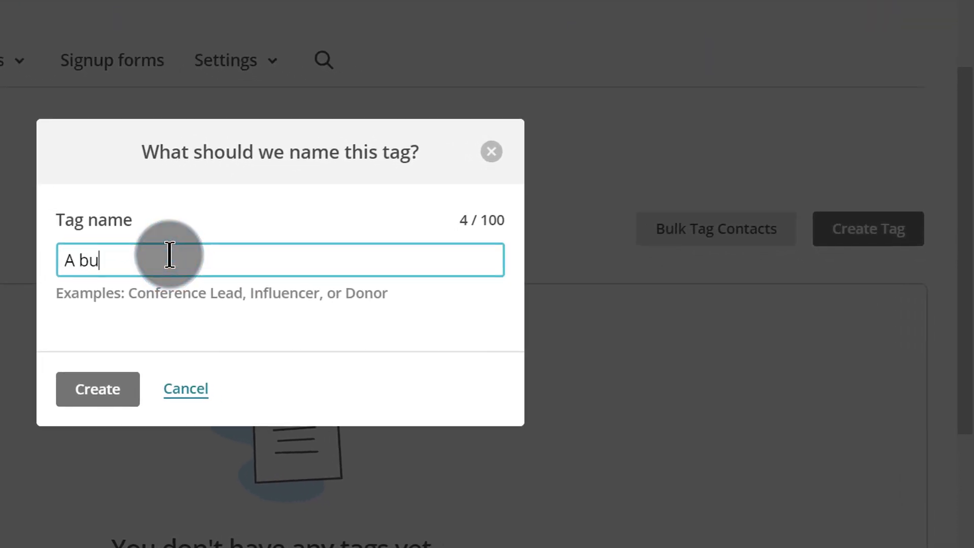
type("yer")
left_click(98, 399)
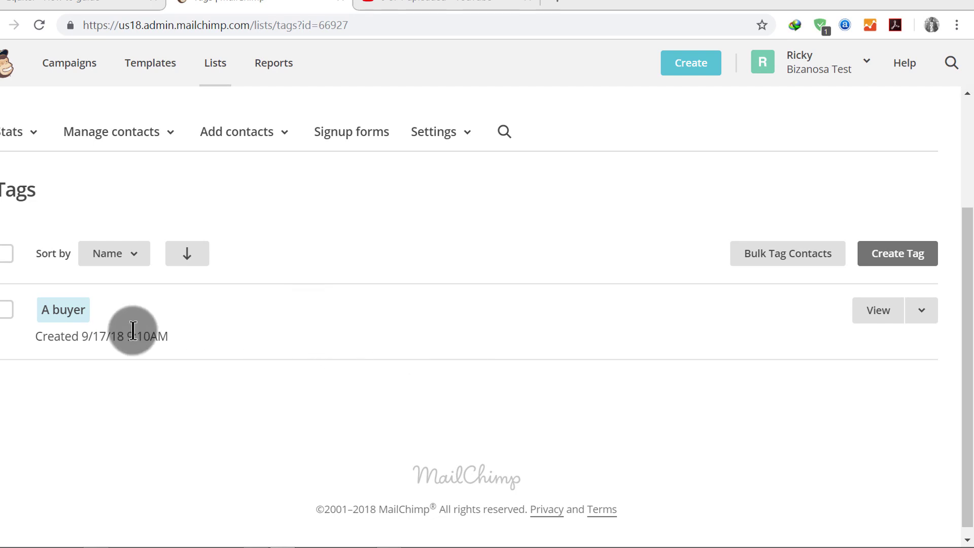
Step: Examine the additional actions available for the "A buyer" tag
left_click_drag(44, 310, 118, 319)
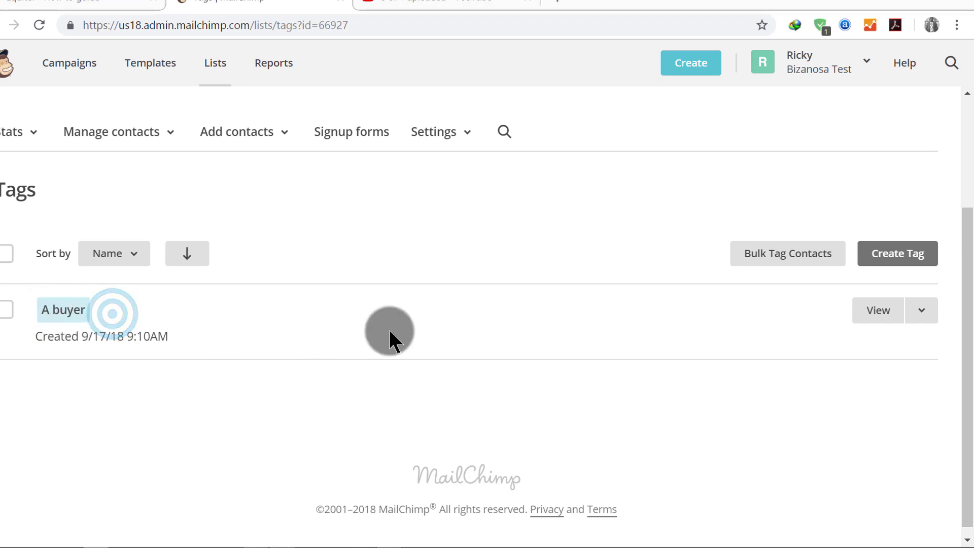
left_click(922, 310)
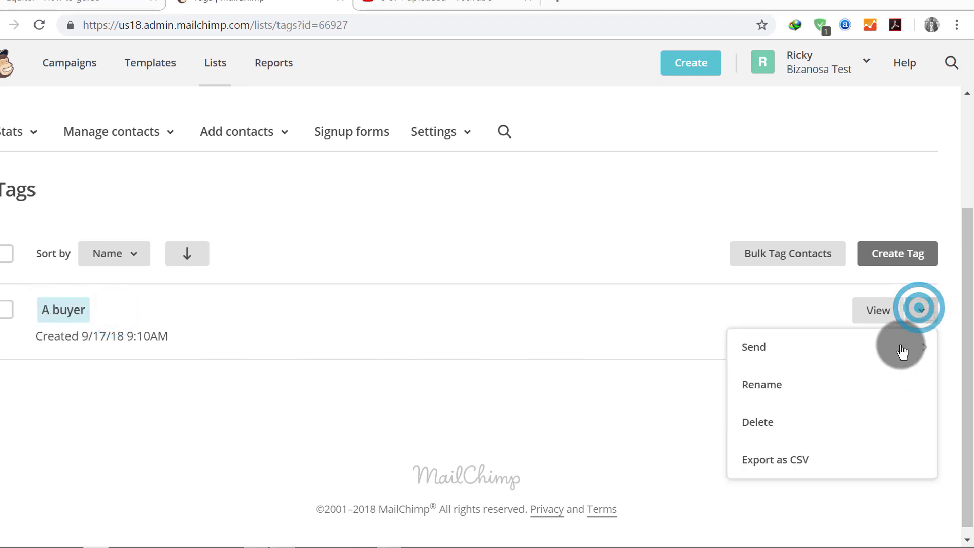
mouse_move(772, 345)
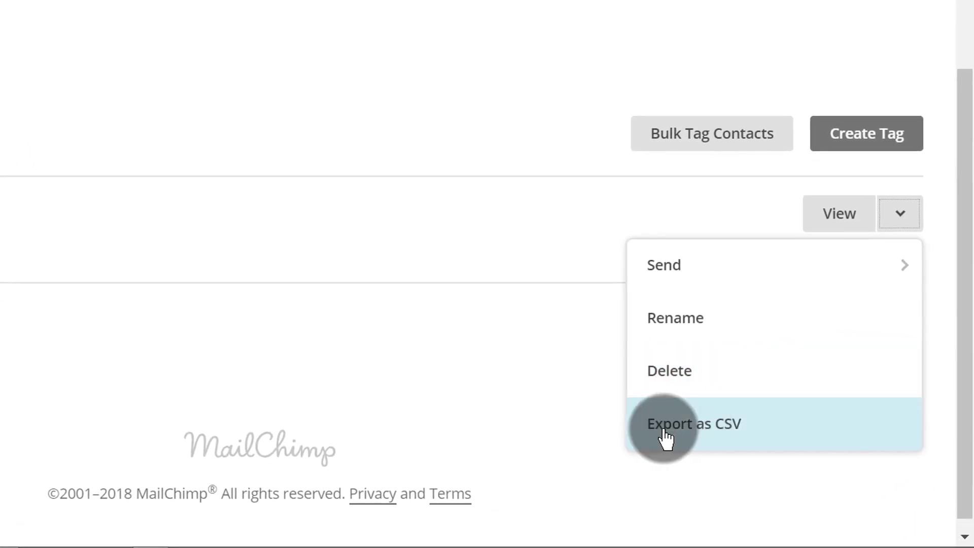
left_click(718, 411)
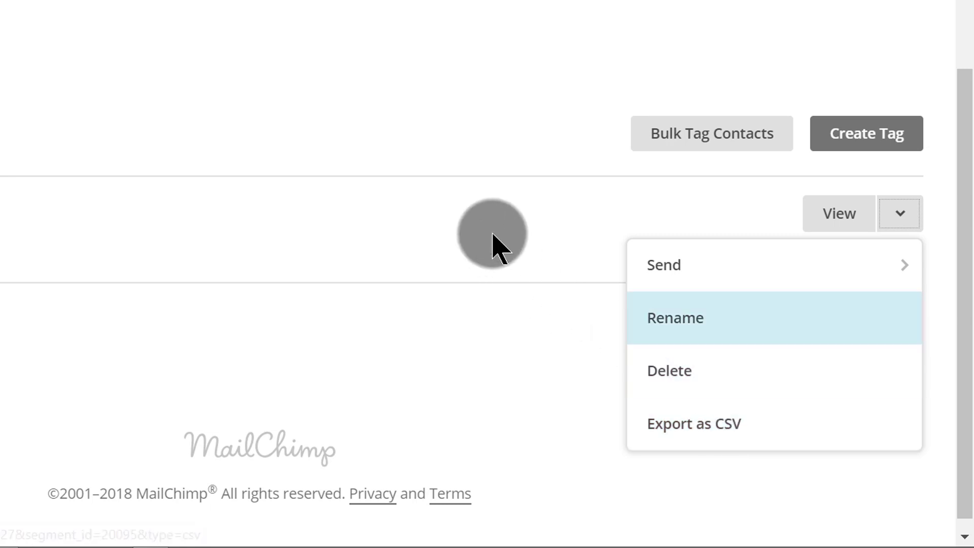
Step: Create a second tag named "A supplier" for the list
left_click(879, 142)
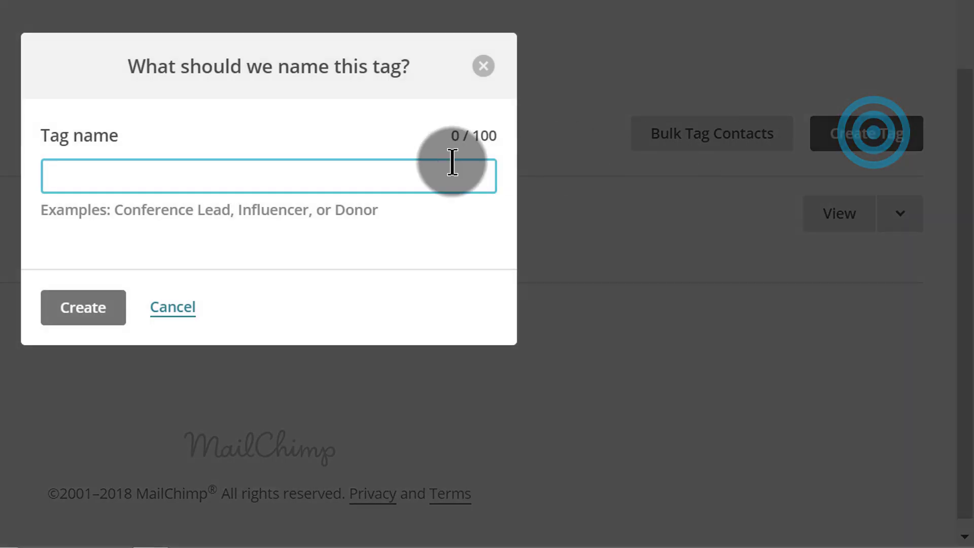
left_click(325, 174)
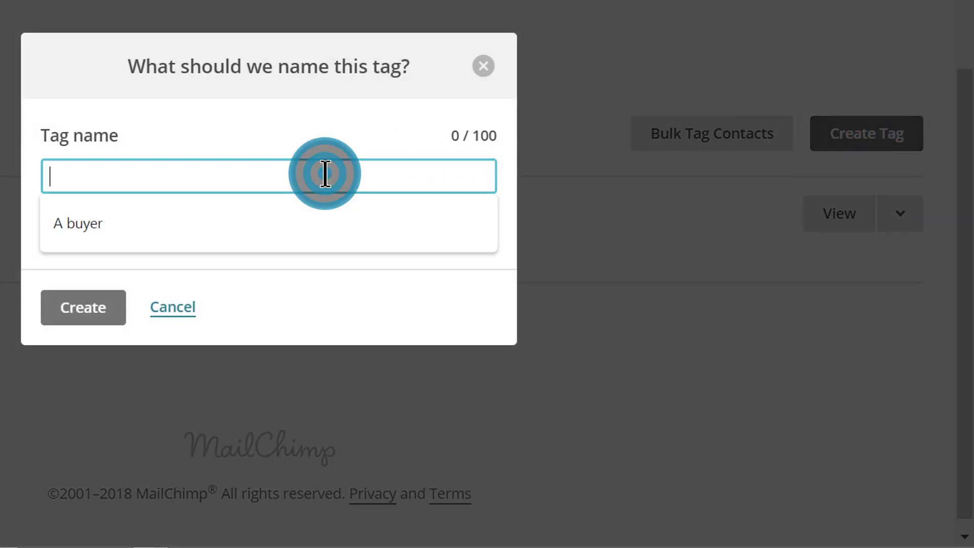
type("A supplier")
left_click(96, 302)
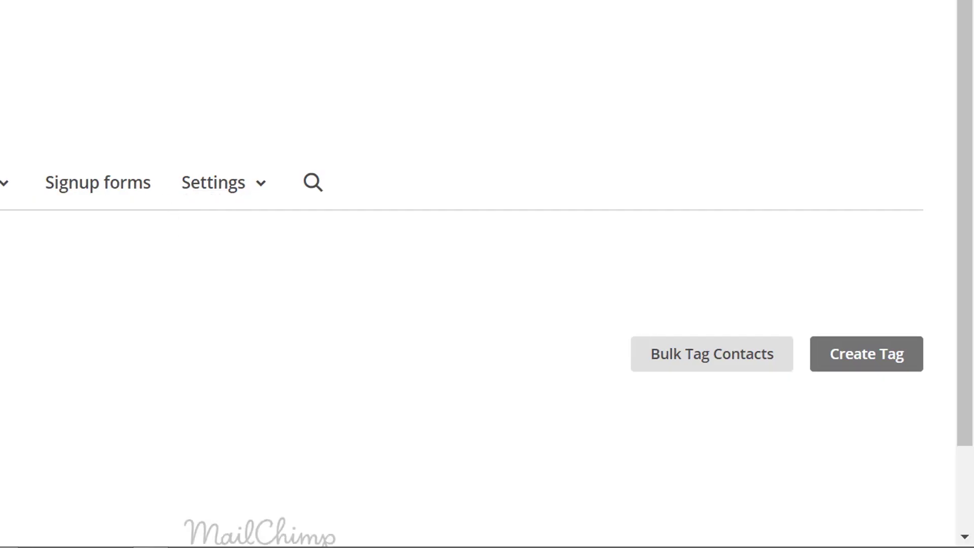
scroll(425, 256, "down", 3)
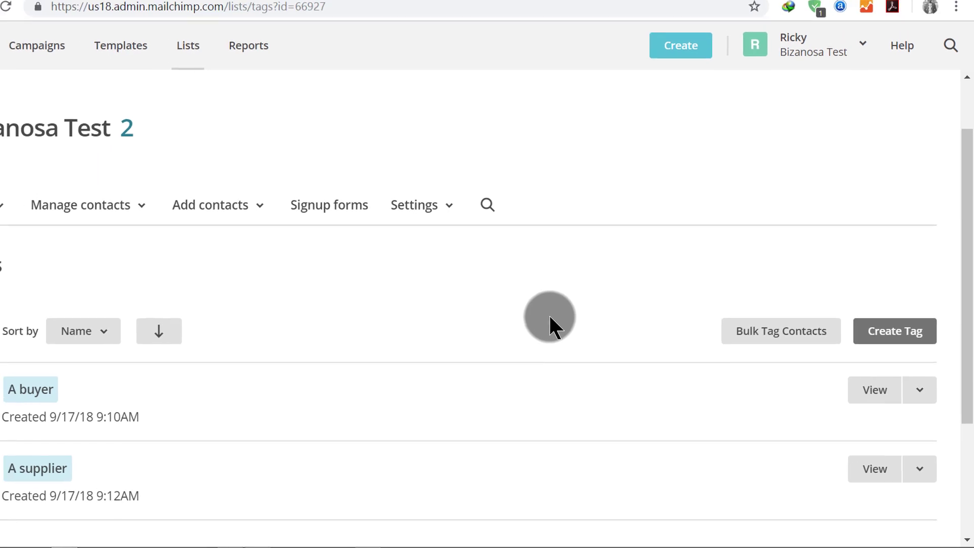
Step: Examine the bulk tagging form, including its option for pasting email addresses, and return to the tags overview without saving
scroll(530, 329, "down", 3)
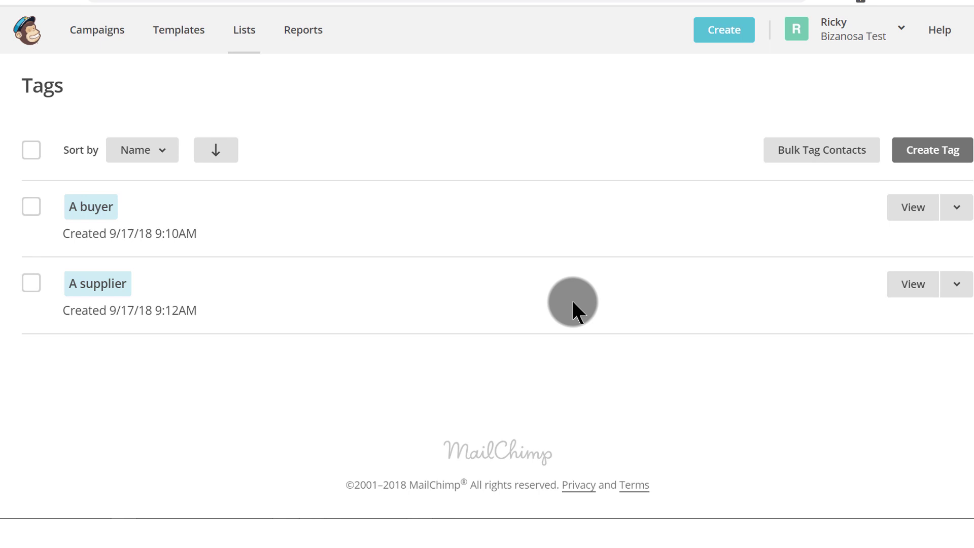
scroll(487, 274, "up", 3)
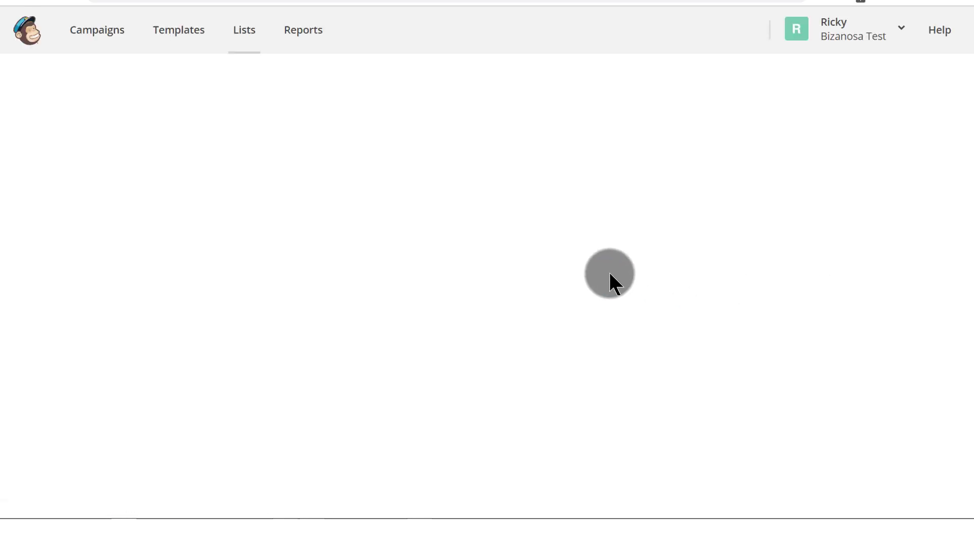
scroll(589, 259, "down", 3)
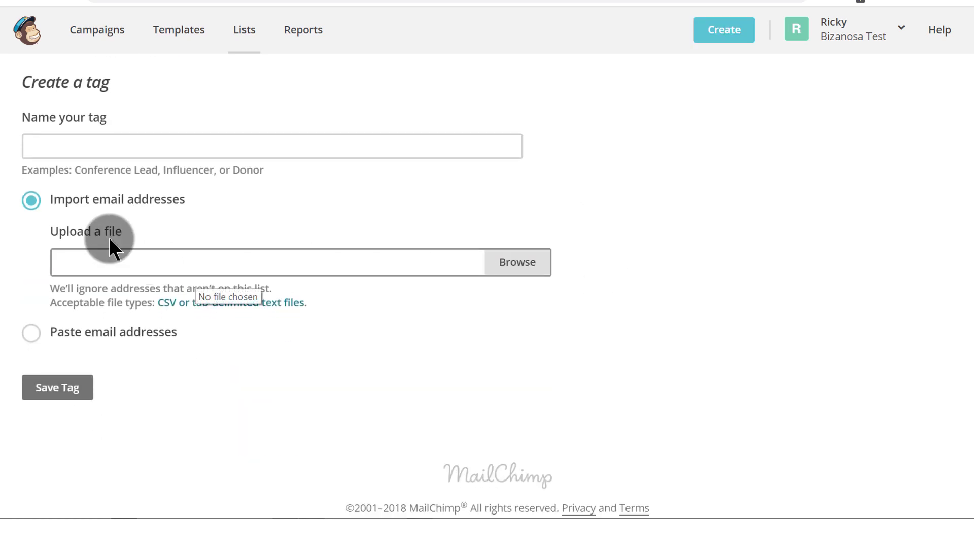
left_click(49, 143)
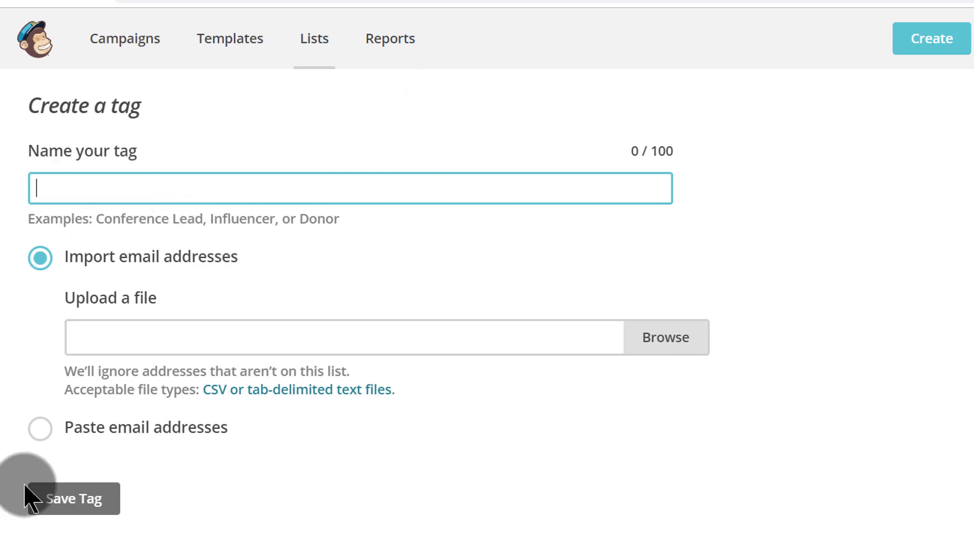
left_click(39, 429)
scroll(807, 300, "down", 4)
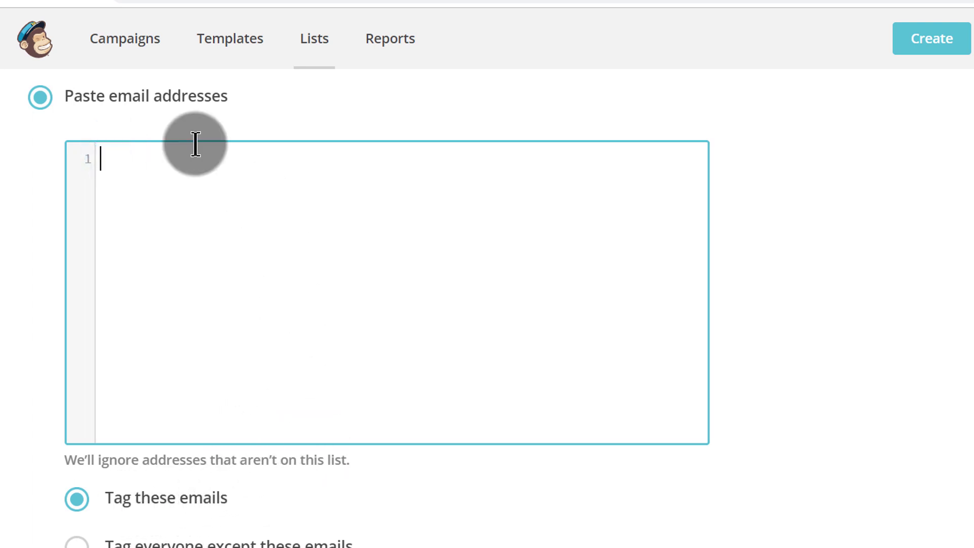
scroll(191, 152, "up", 8)
scroll(277, 384, "down", 10)
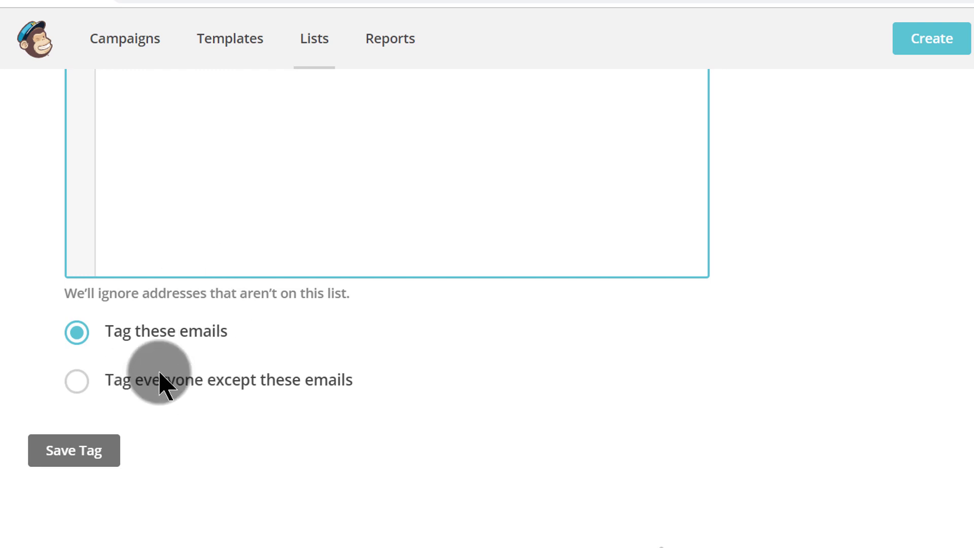
scroll(376, 401, "up", 10)
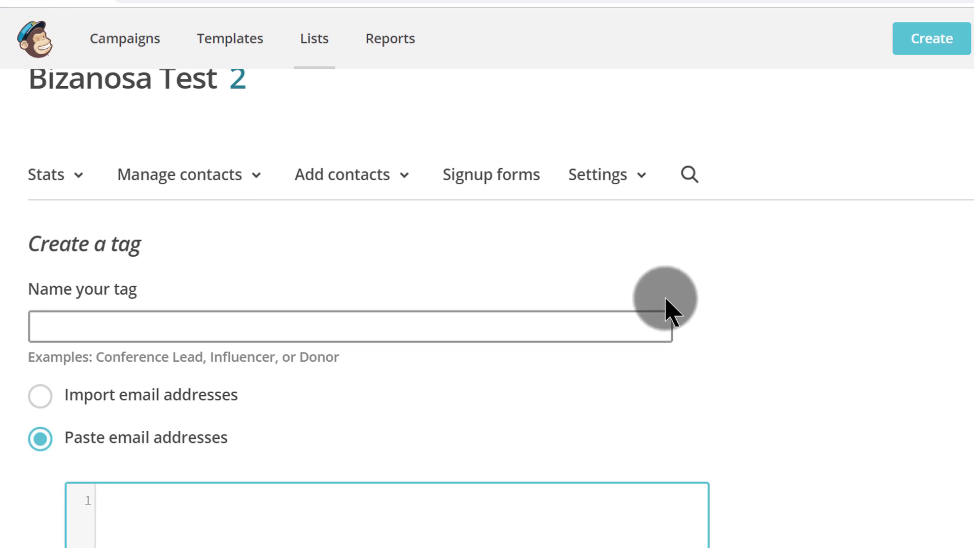
key("alt+Left")
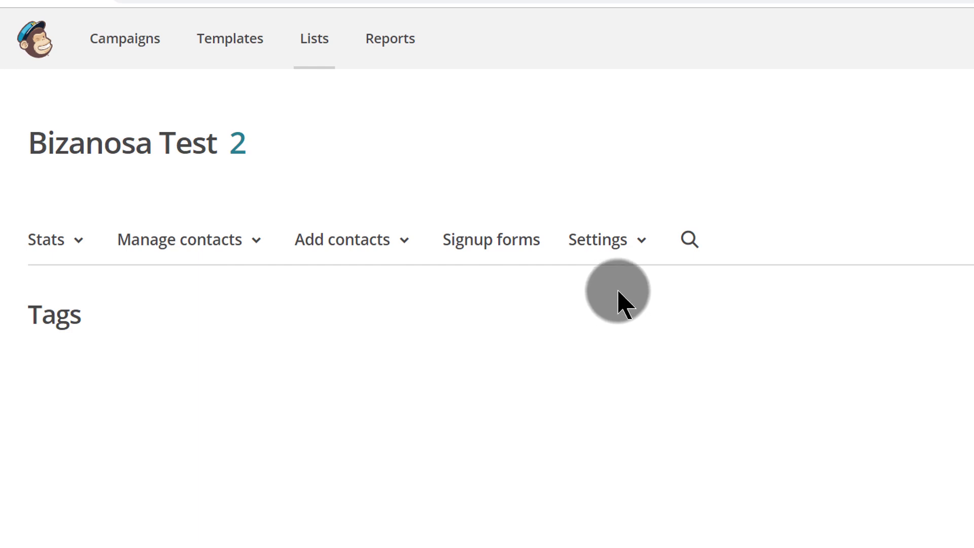
Step: Open the contacts table of the Bizanosa Test list and examine its Tags column
left_click(584, 382)
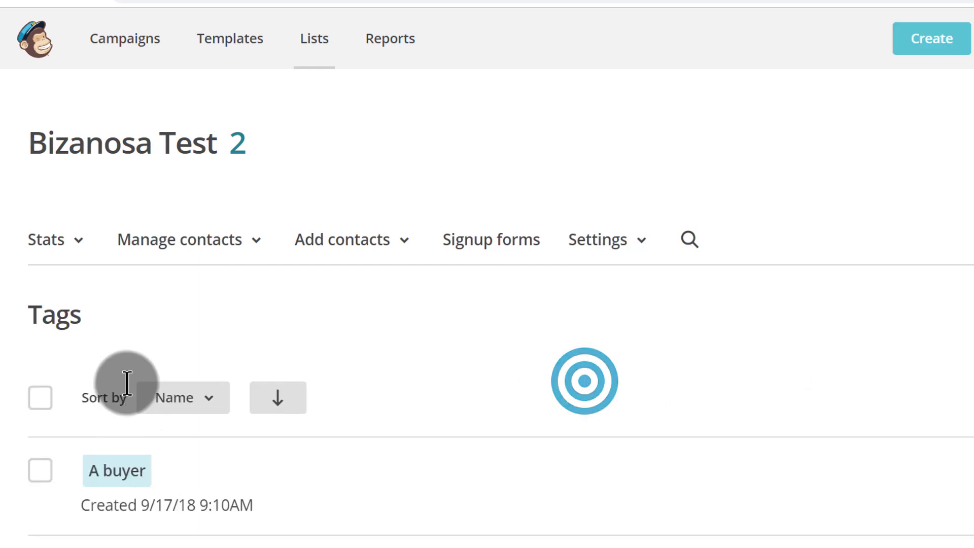
scroll(595, 458, "down", 4)
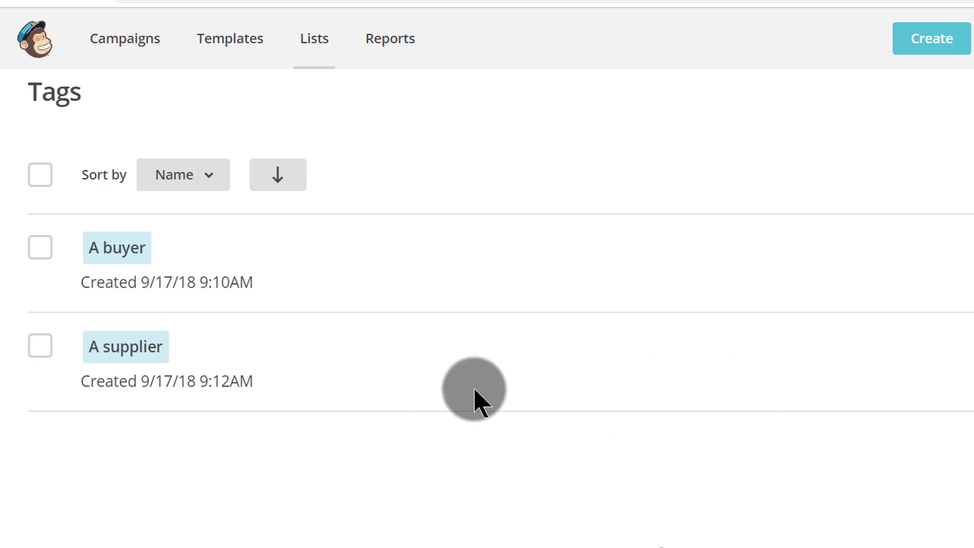
scroll(558, 403, "up", 4)
scroll(557, 404, "up", 1)
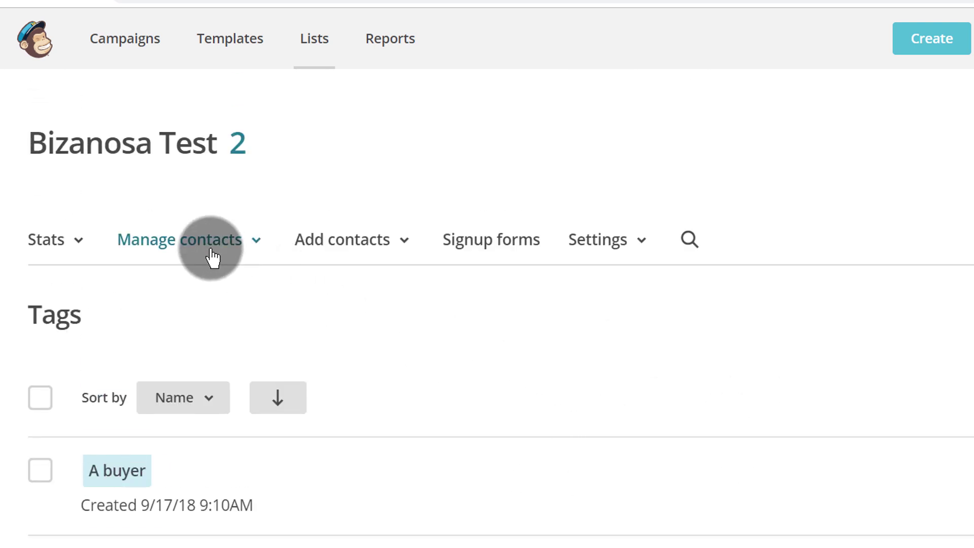
left_click(245, 239)
scroll(264, 239, "down", 1)
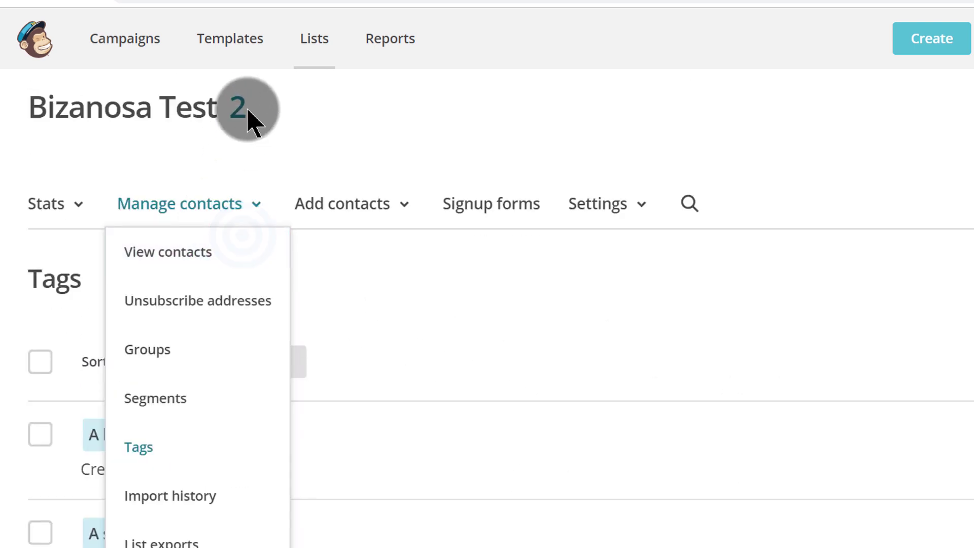
left_click(187, 260)
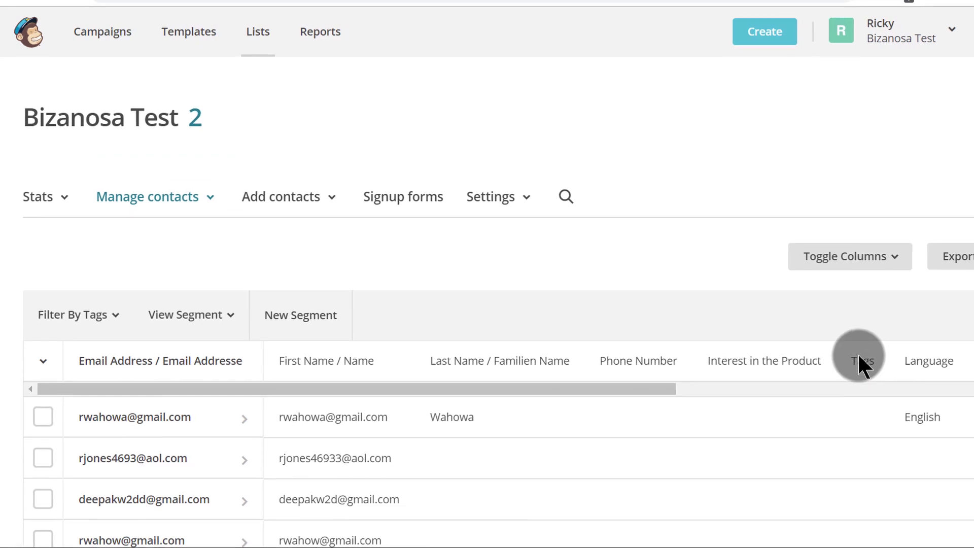
double_click(859, 360)
scroll(849, 362, "down", 5)
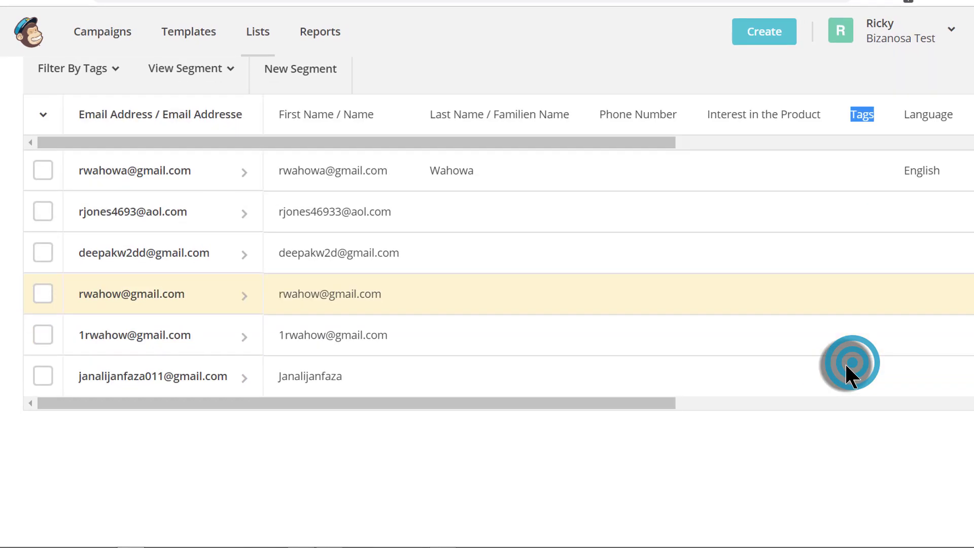
left_click(708, 466)
Step: Assign the tag "A buyer" to the first, third and fourth contacts in the list
scroll(751, 406, "up", 3)
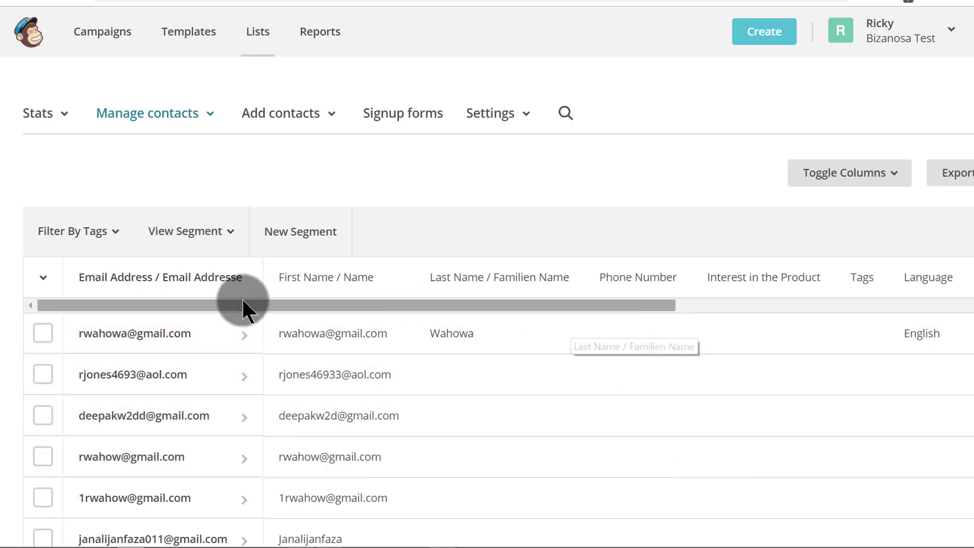
left_click(42, 335)
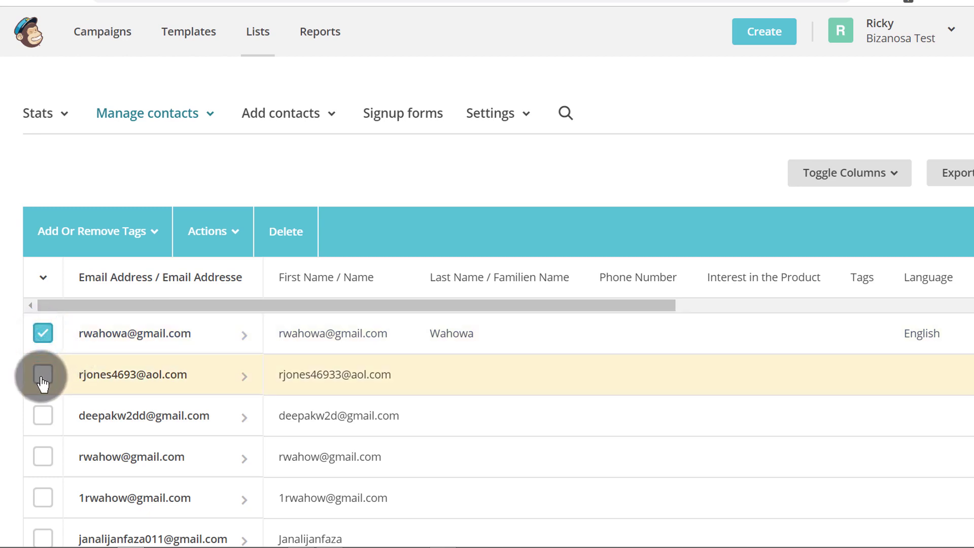
left_click(44, 418)
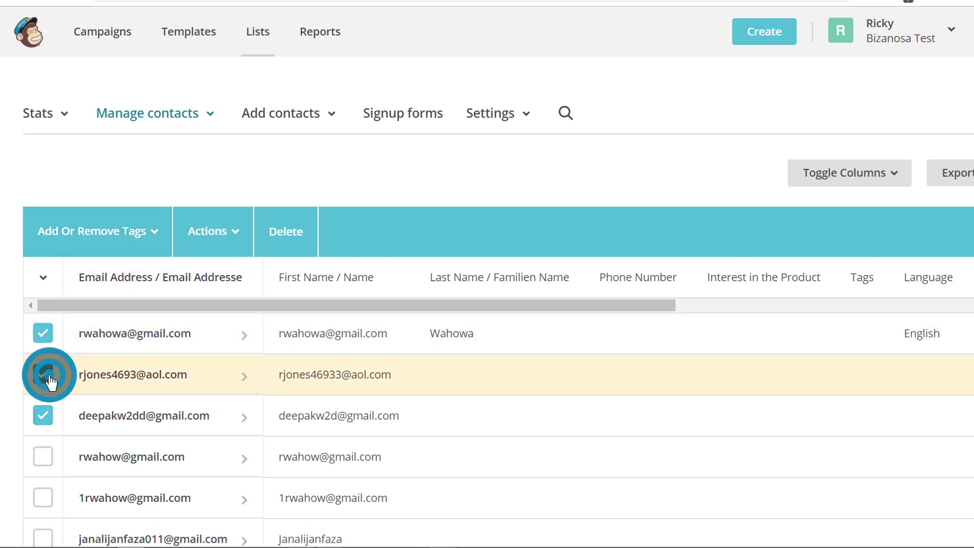
left_click(44, 375)
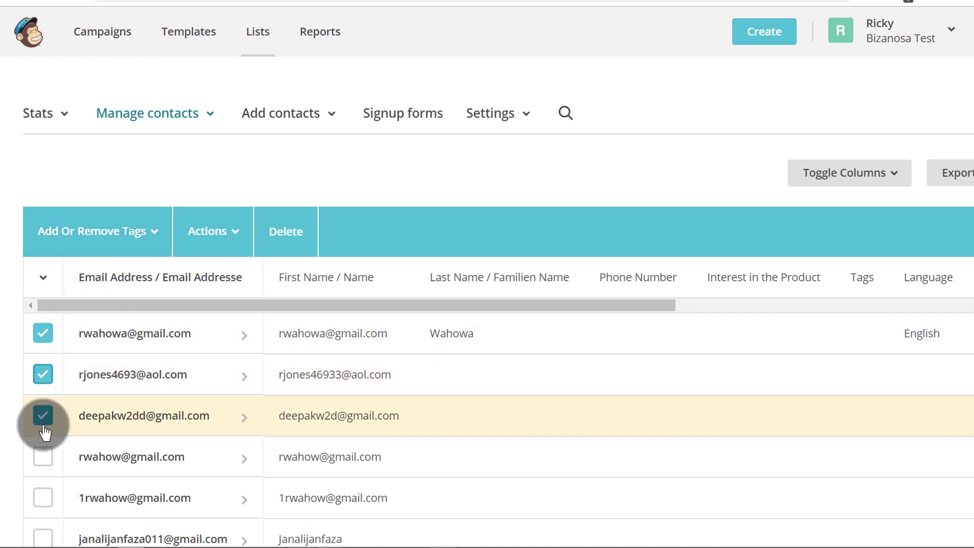
left_click(40, 462)
left_click(41, 377)
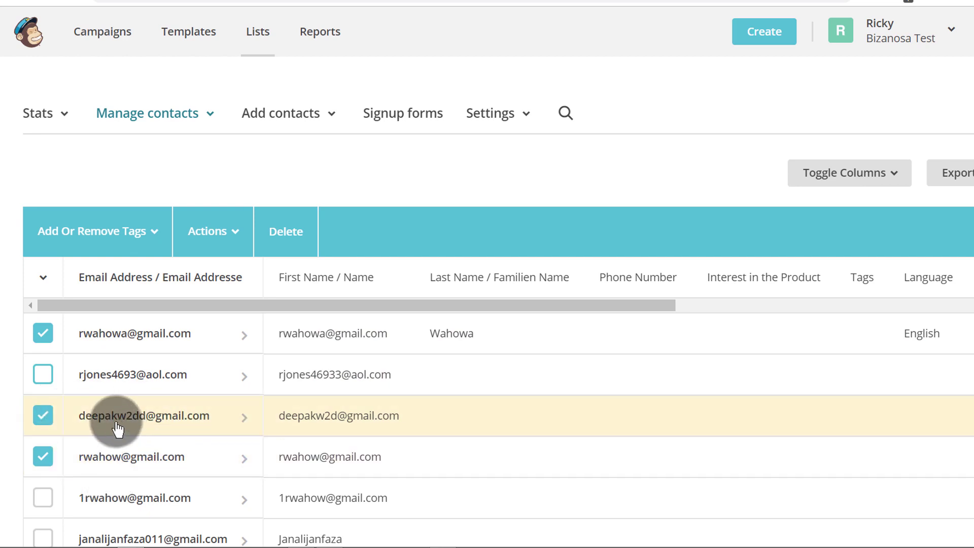
left_click(158, 236)
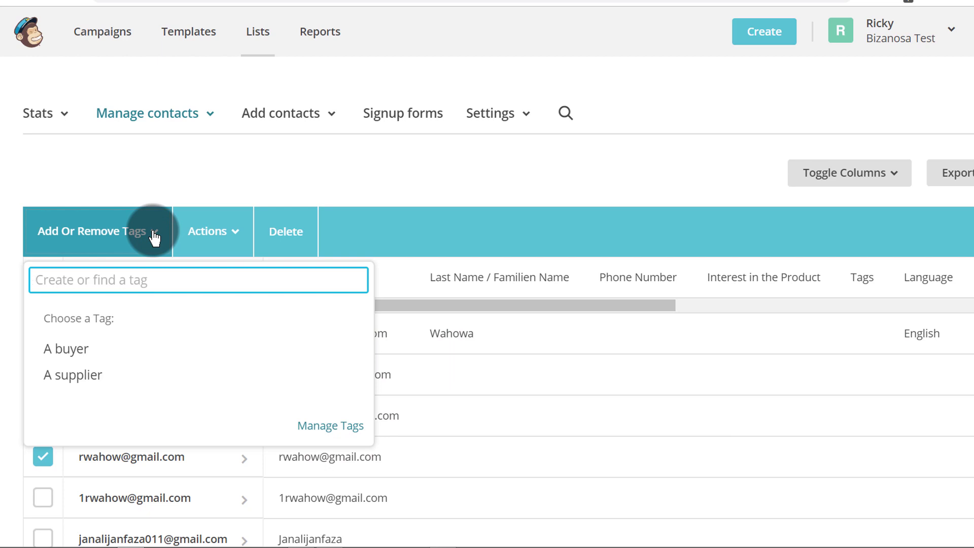
left_click(79, 356)
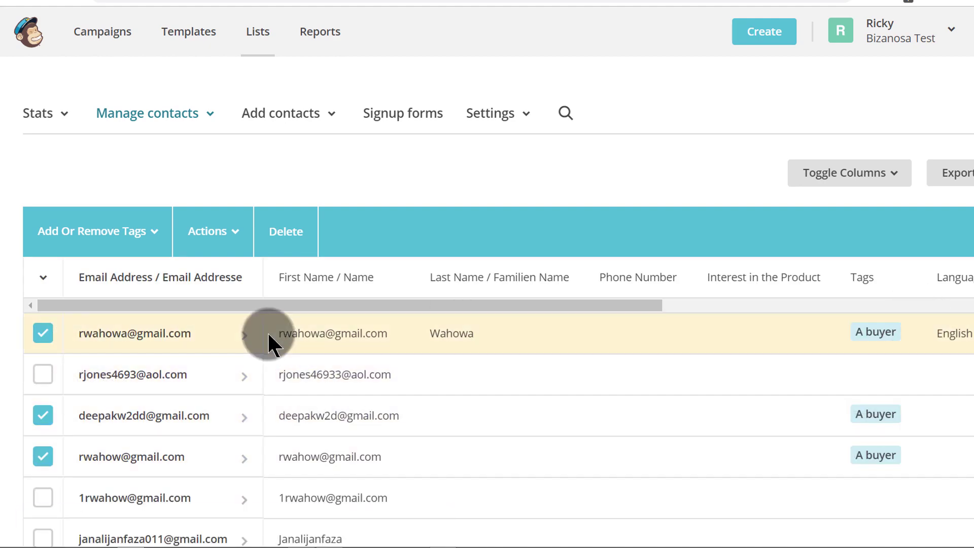
scroll(268, 337, "down", 2)
left_click(43, 294)
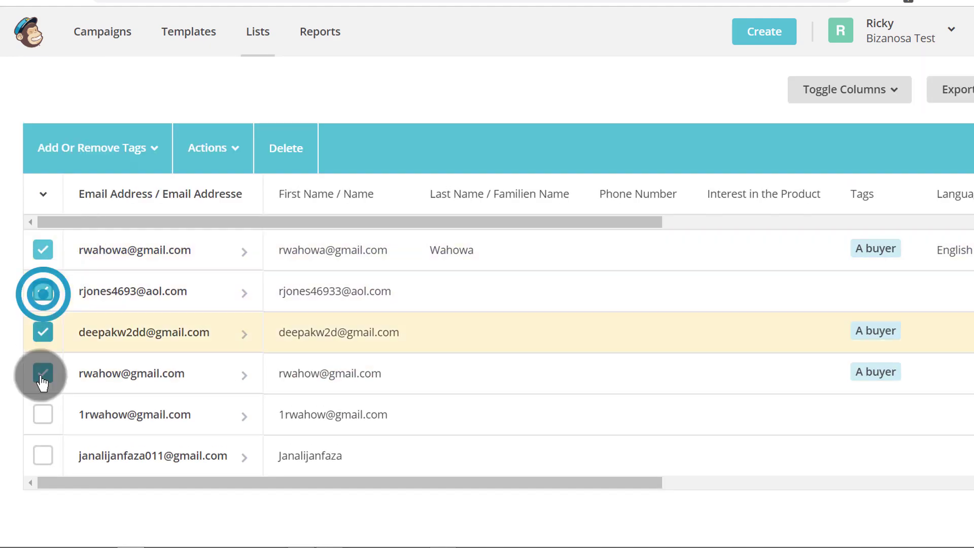
left_click(37, 416)
left_click(43, 459)
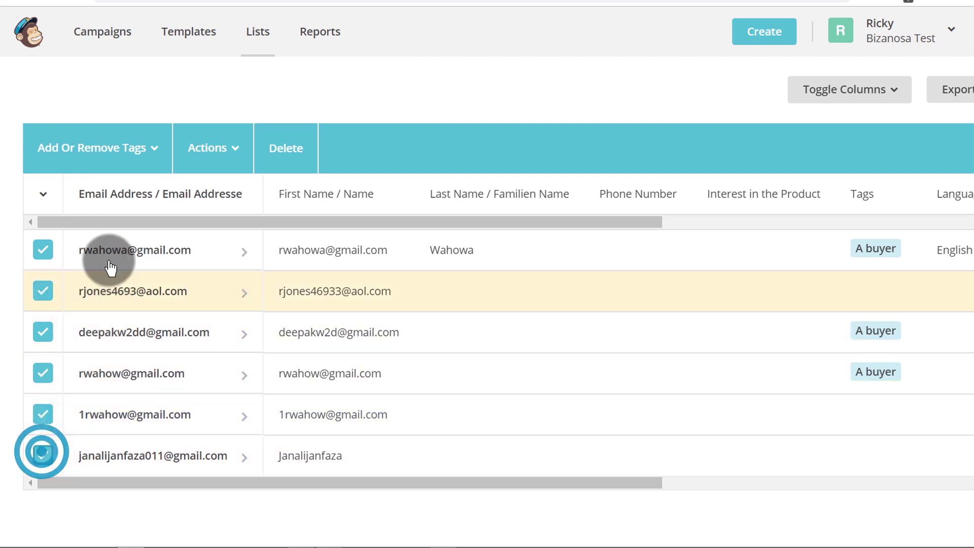
left_click(48, 251)
left_click(45, 298)
Step: Clear the contact selection and assign both tags, "A supplier" and "A buyer", to the second, fifth and sixth contacts
left_click(43, 193)
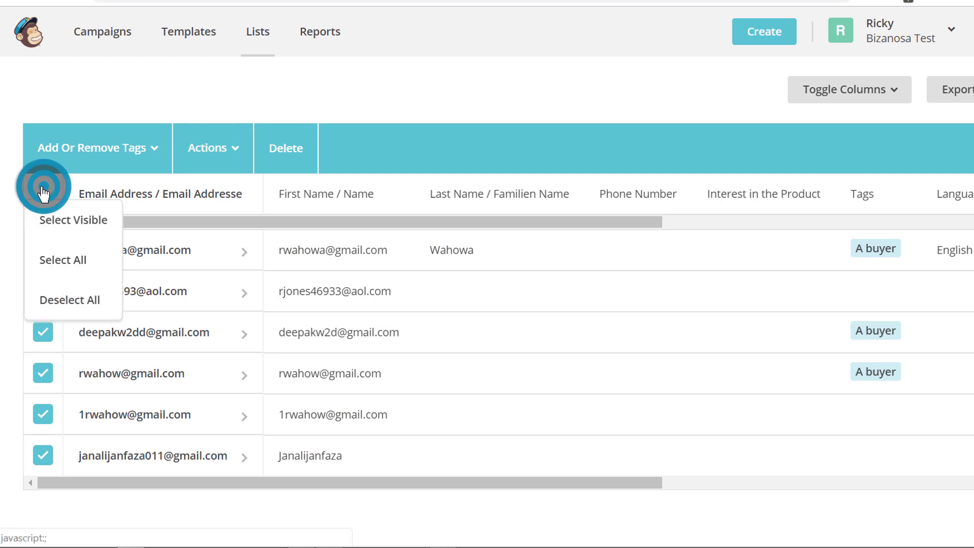
left_click(76, 302)
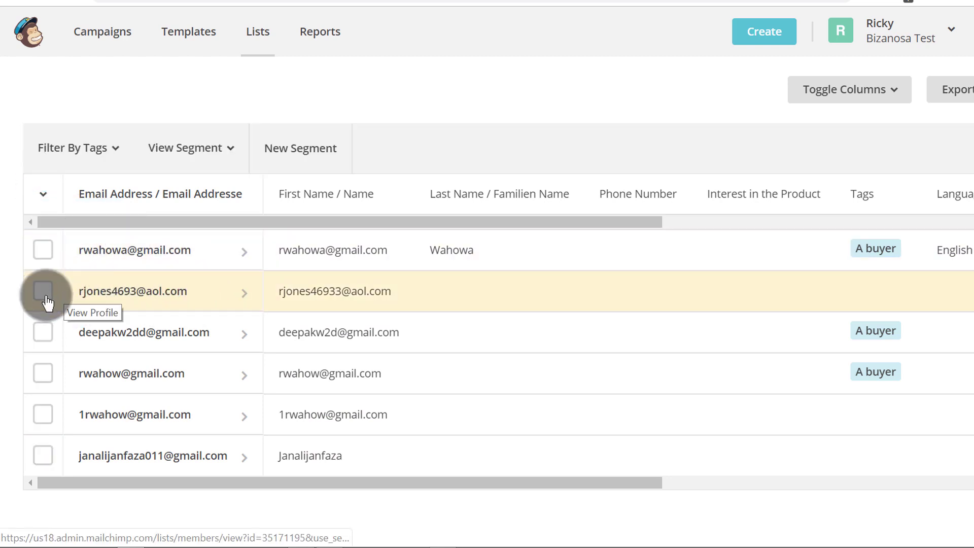
left_click(41, 299)
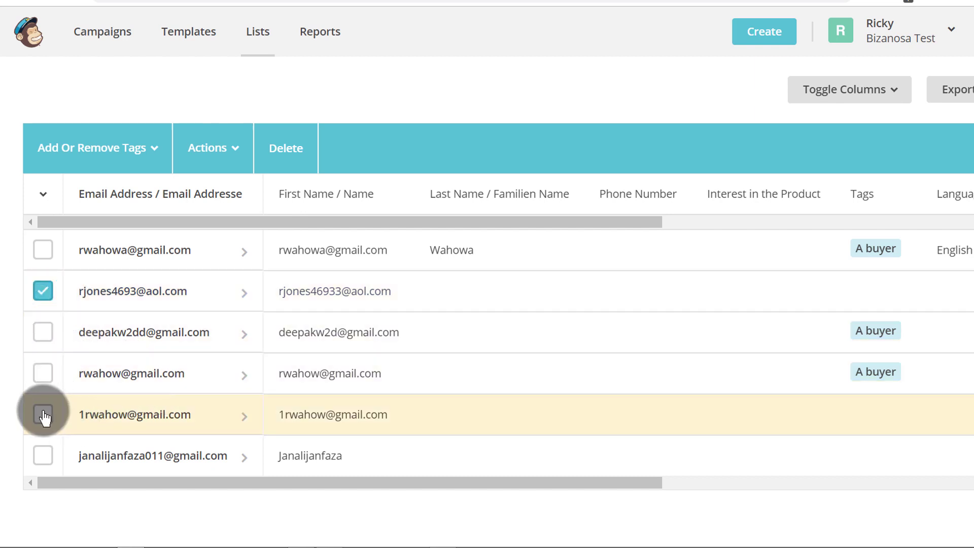
left_click(41, 413)
scroll(116, 401, "down", 3)
left_click(44, 291)
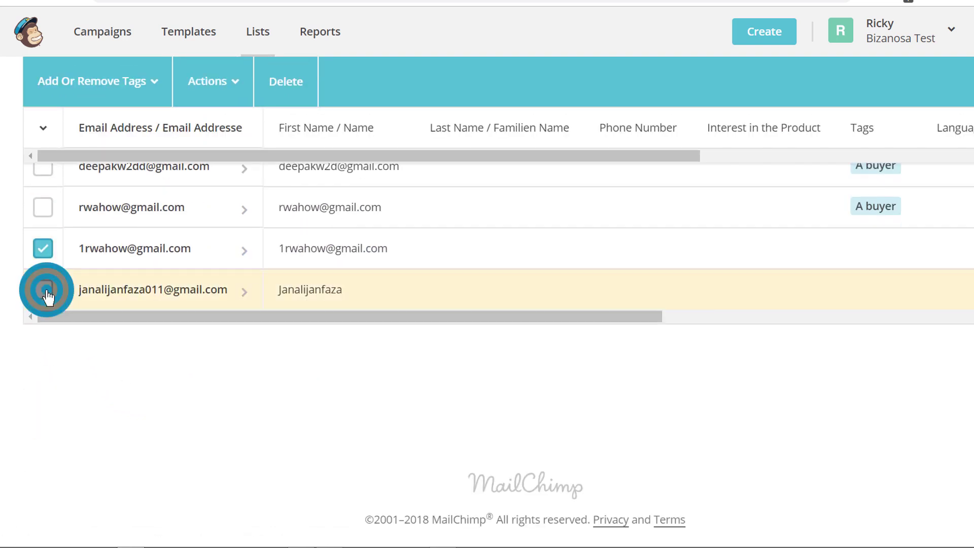
scroll(117, 302, "up", 5)
scroll(193, 365, "down", 3)
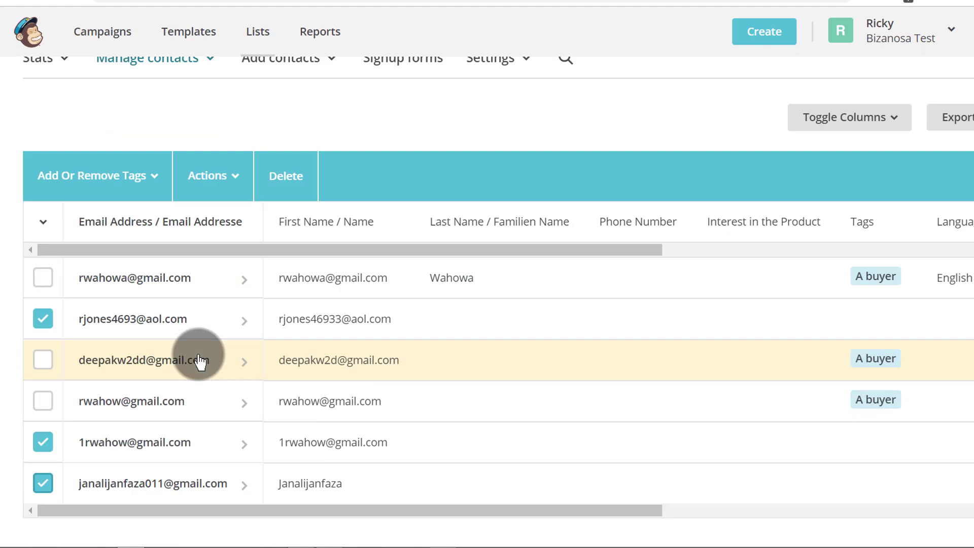
left_click(153, 158)
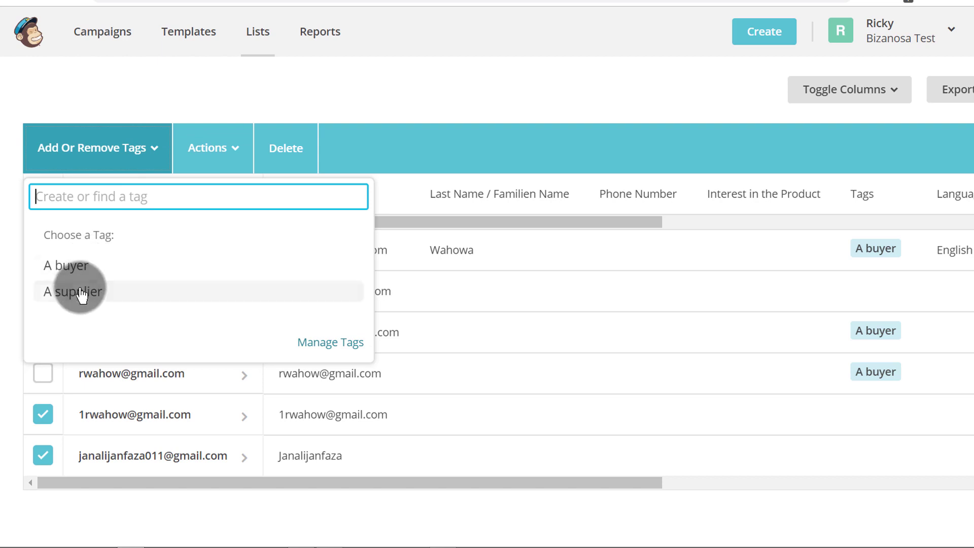
left_click(90, 297)
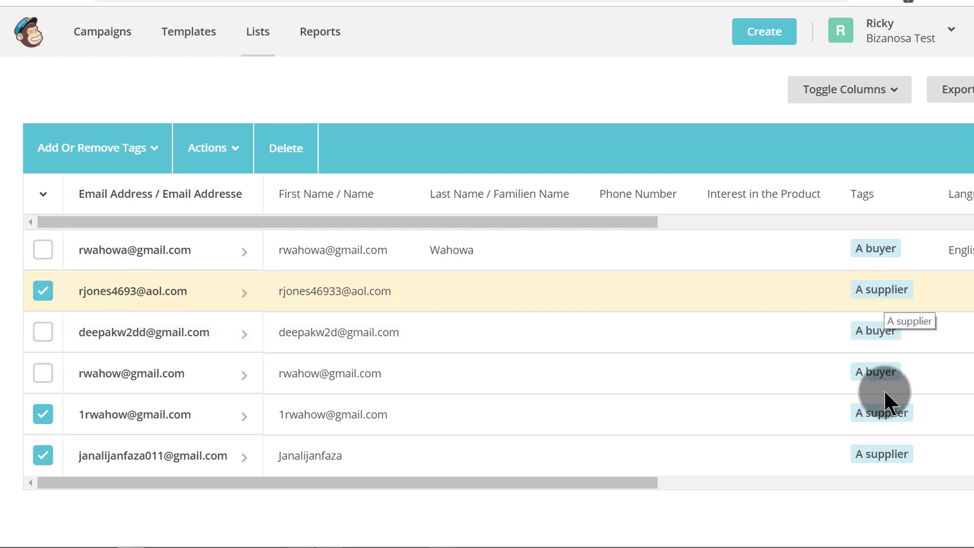
left_click(155, 154)
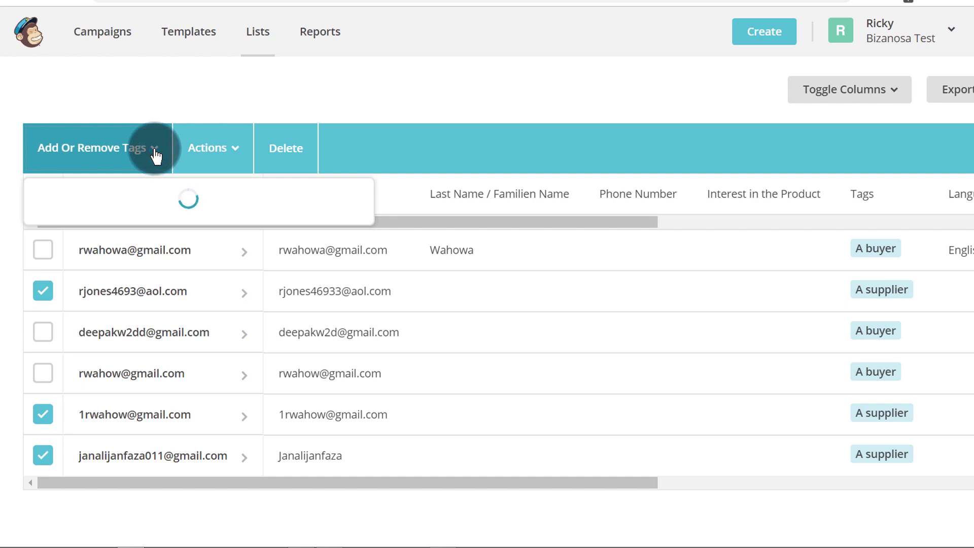
left_click(74, 294)
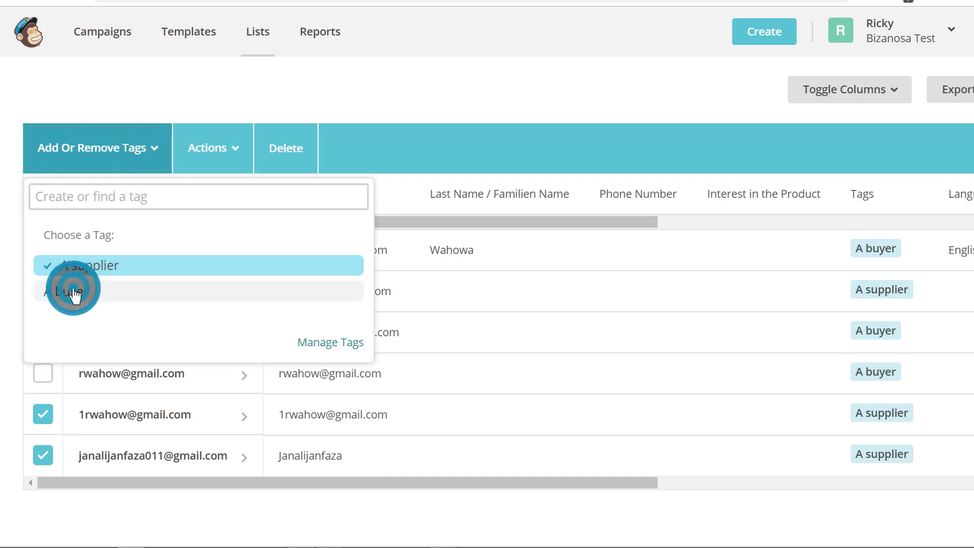
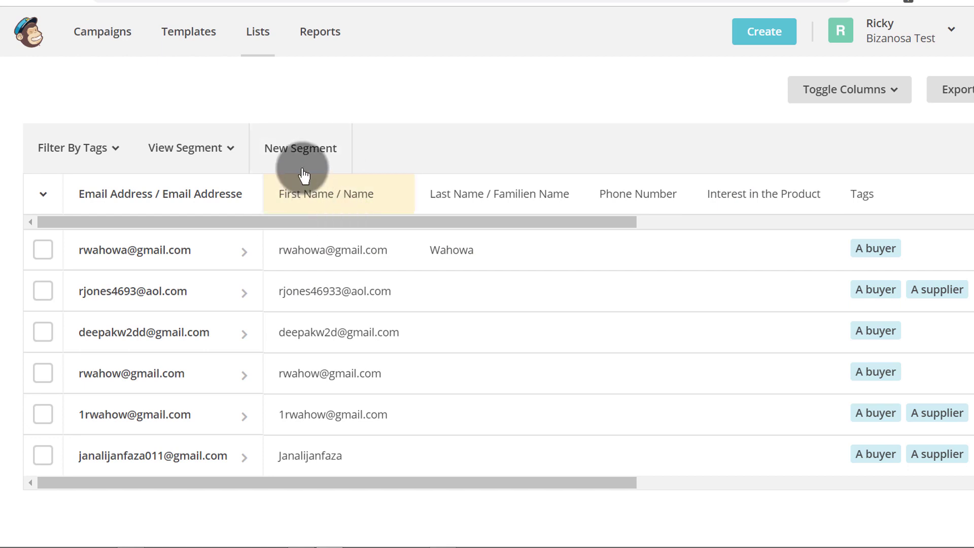
Step: Preview a new segment with the condition Tags, contact is tagged, "A buyer"
left_click(293, 152)
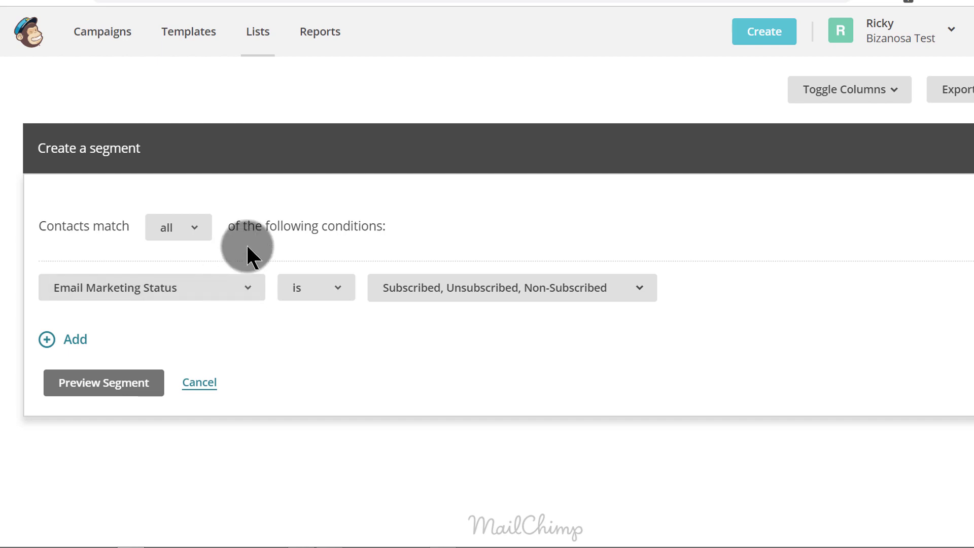
left_click(247, 290)
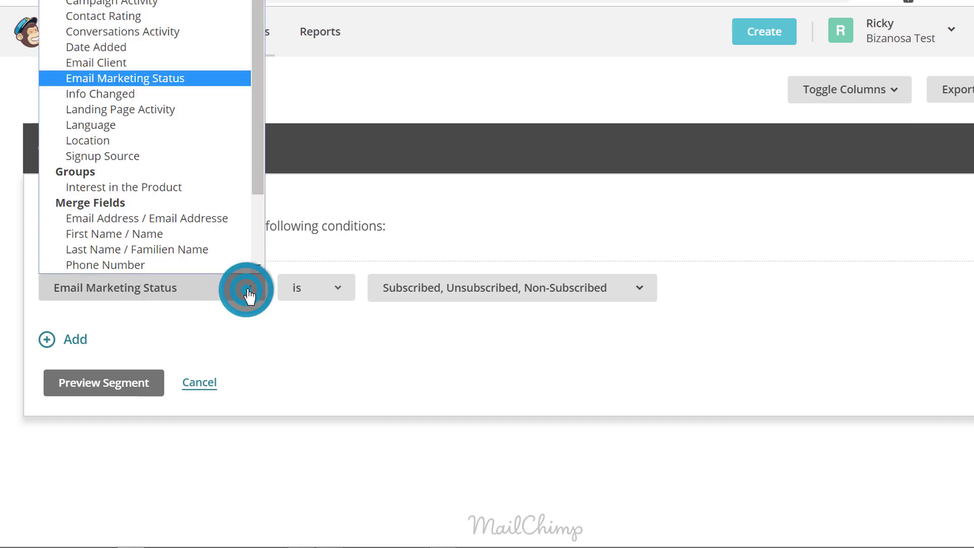
scroll(227, 215, "down", 3)
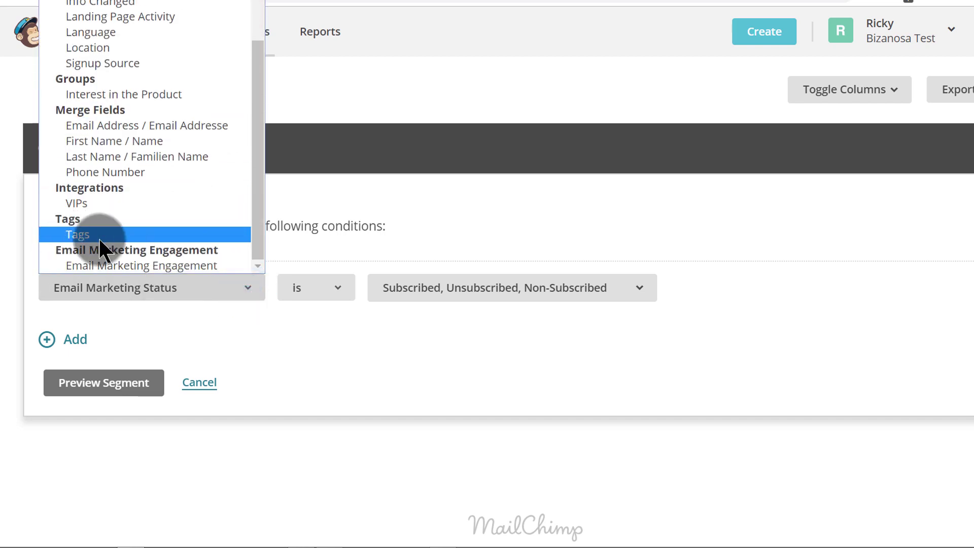
left_click(86, 235)
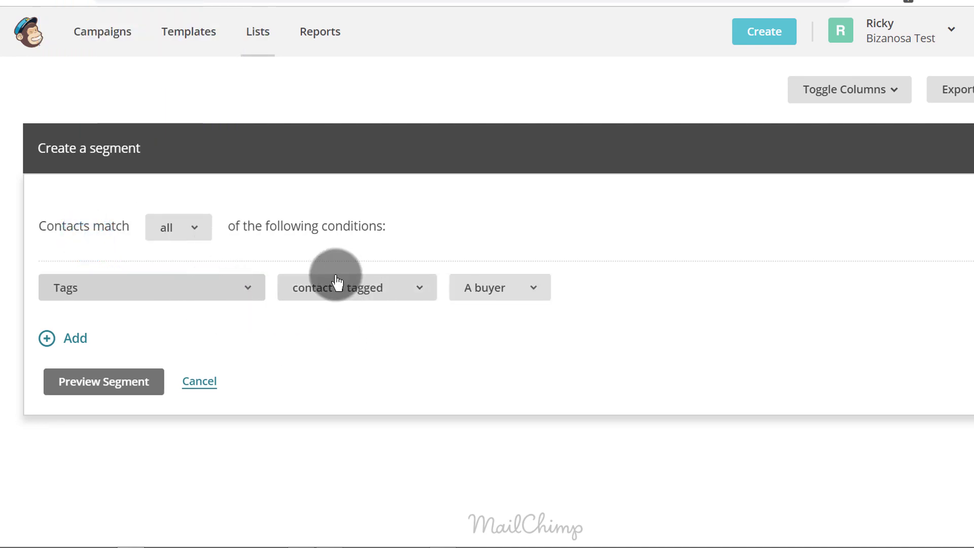
left_click(374, 288)
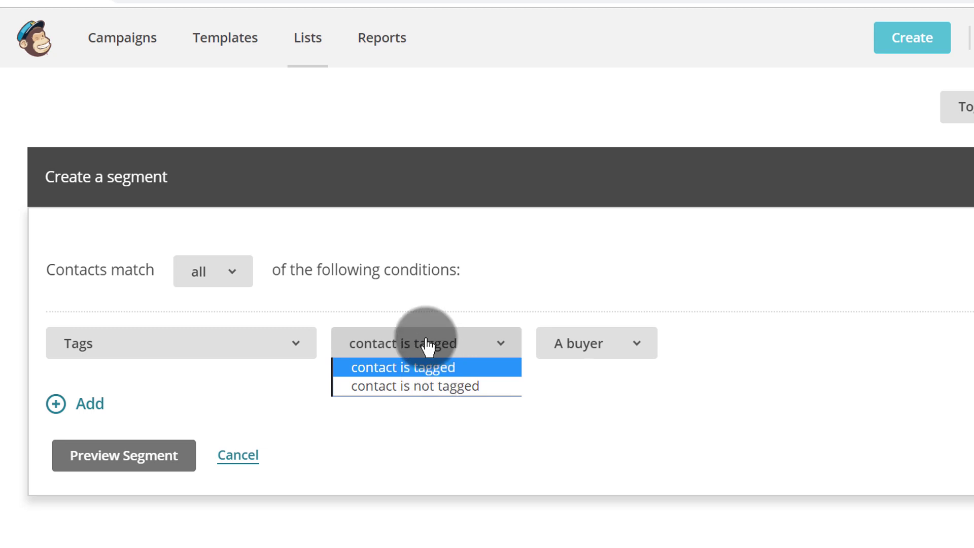
left_click(447, 356)
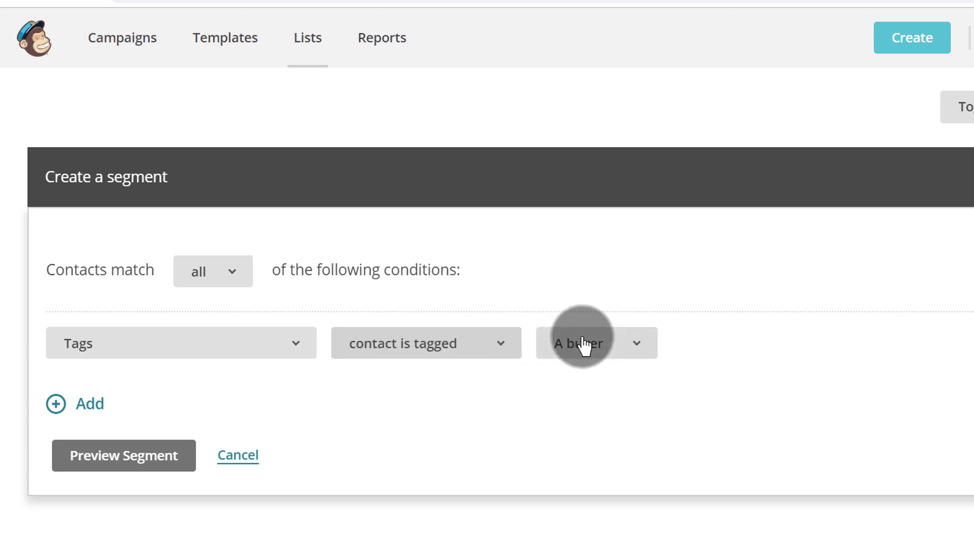
left_click(137, 458)
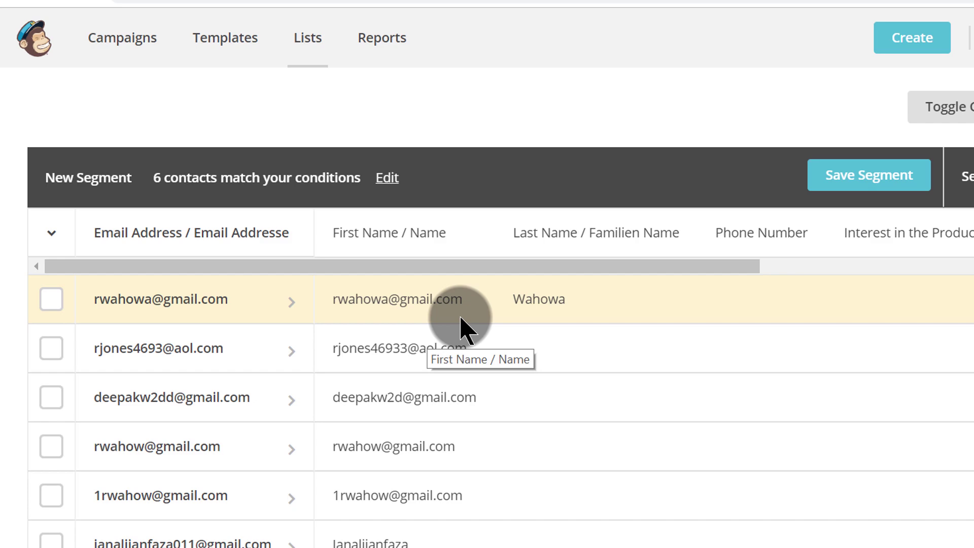
Step: Save the previewed segment under the name "A buyer" and close it to return to the full contact list
left_click(861, 182)
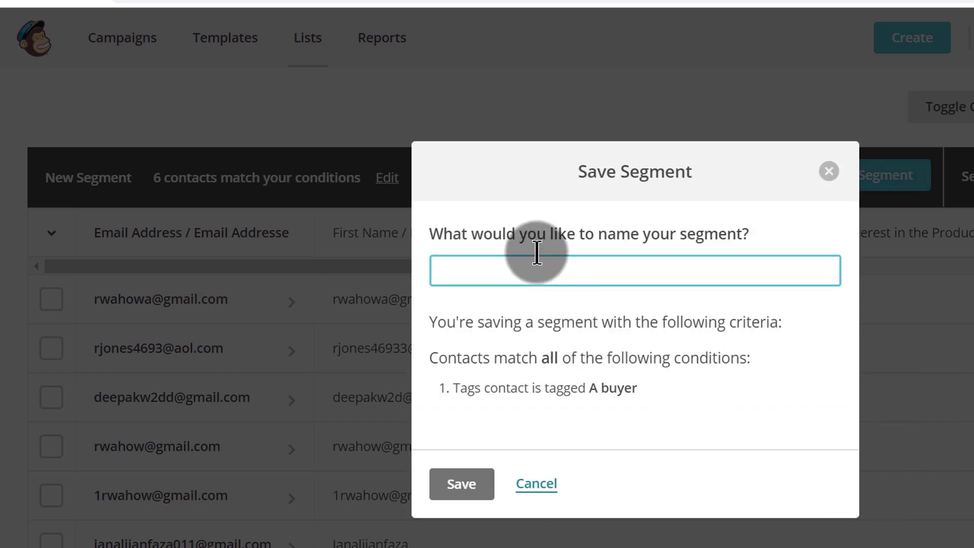
left_click(539, 269)
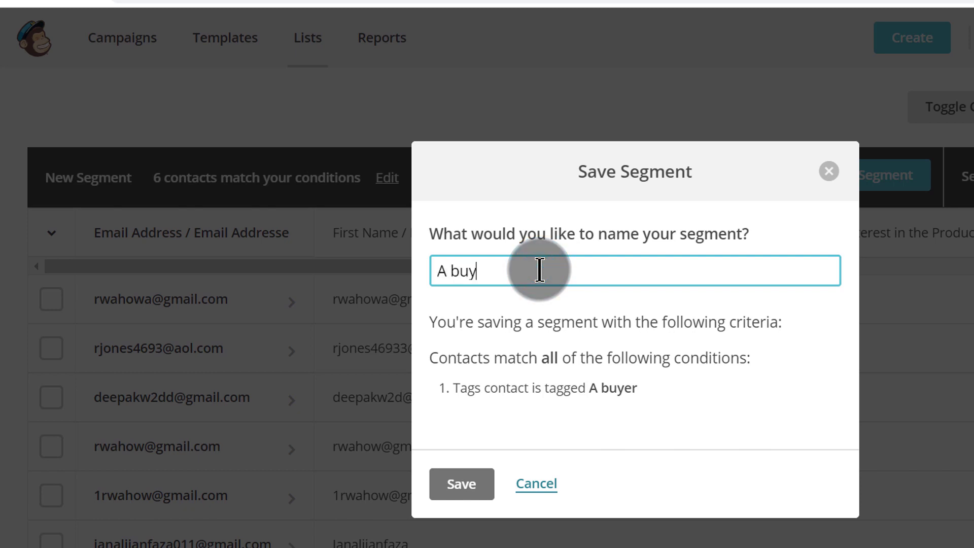
type("A buyer")
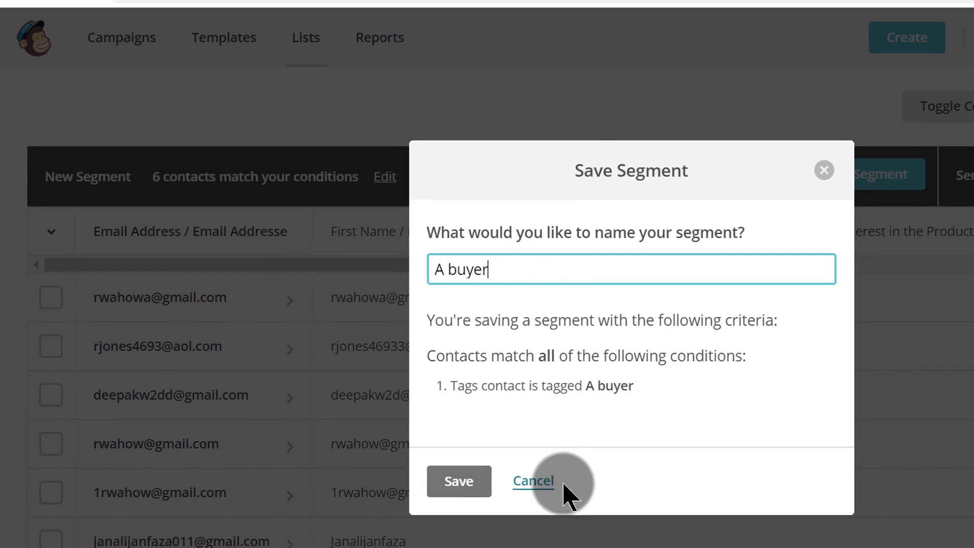
left_click(461, 483)
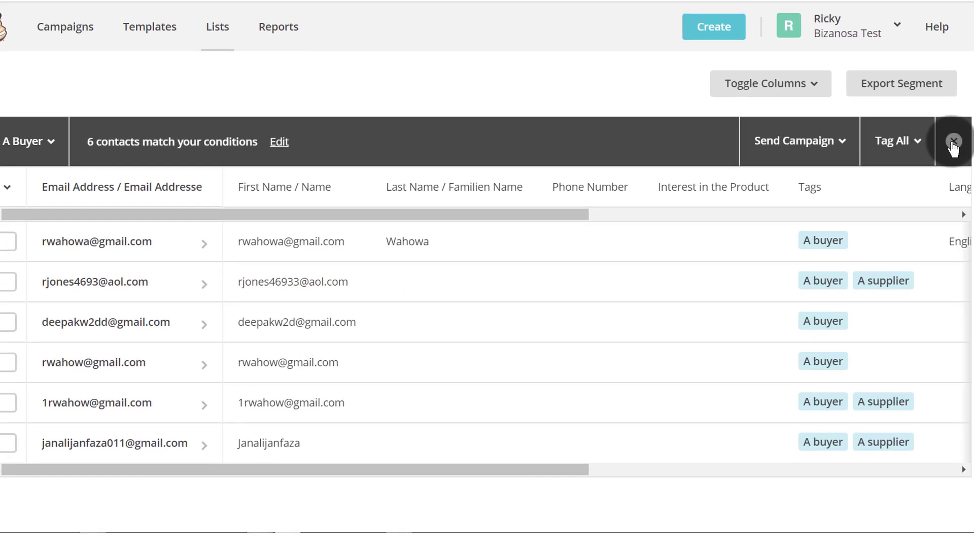
left_click(954, 143)
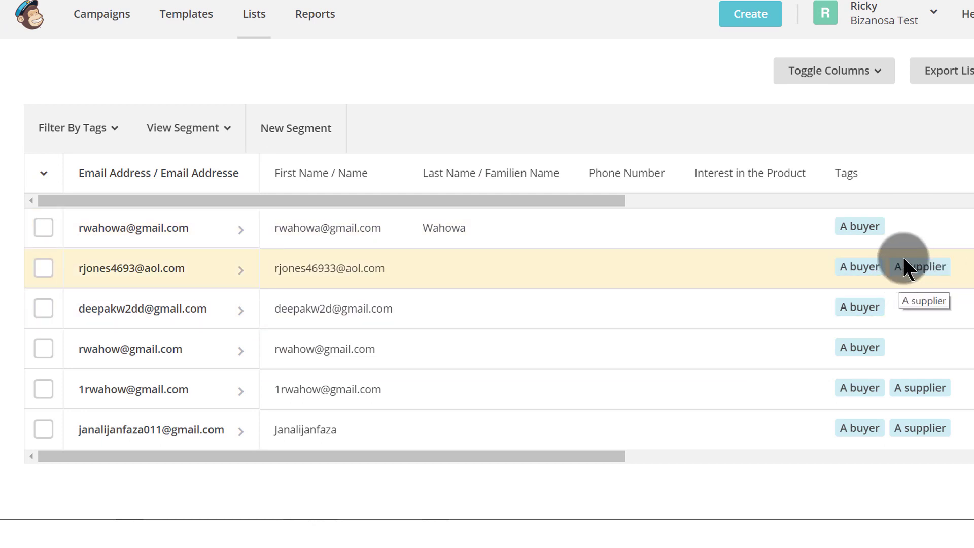
Step: Preview a new segment with the condition Tags, contact is tagged, "A supplier"
left_click(294, 133)
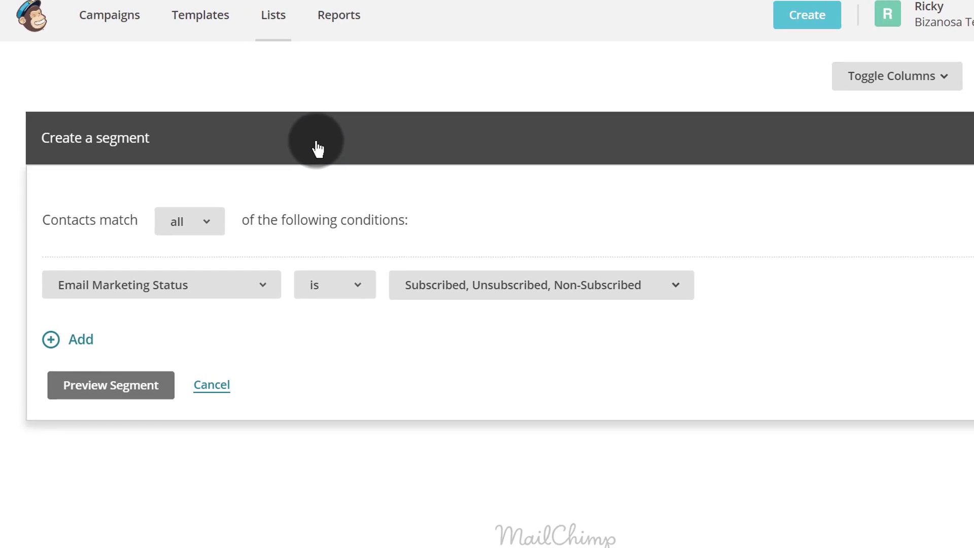
left_click(251, 272)
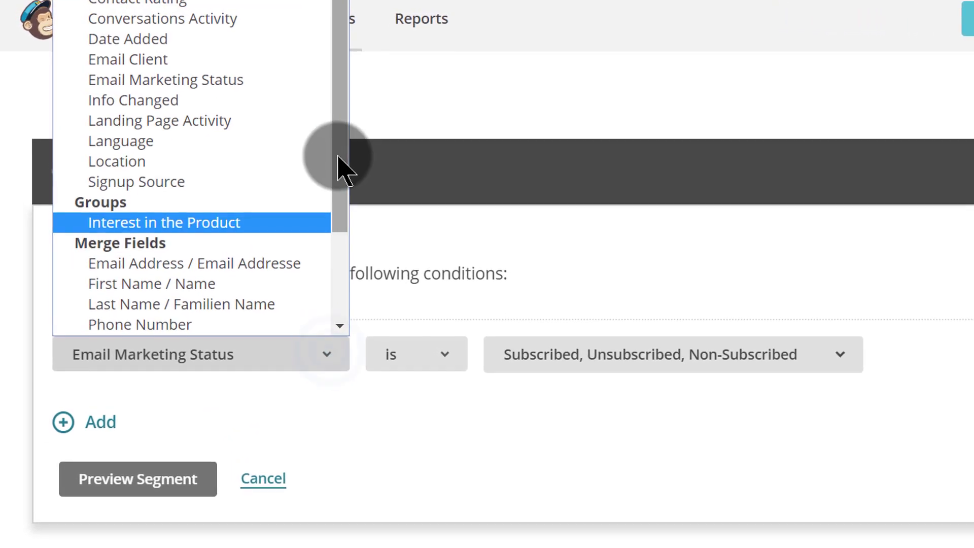
left_click_drag(315, 147, 319, 256)
left_click(114, 285)
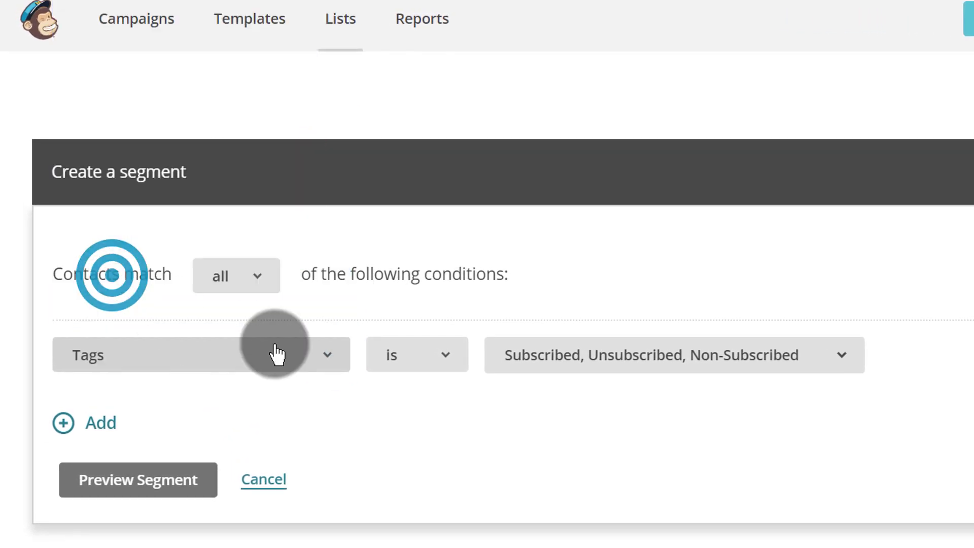
left_click(689, 357)
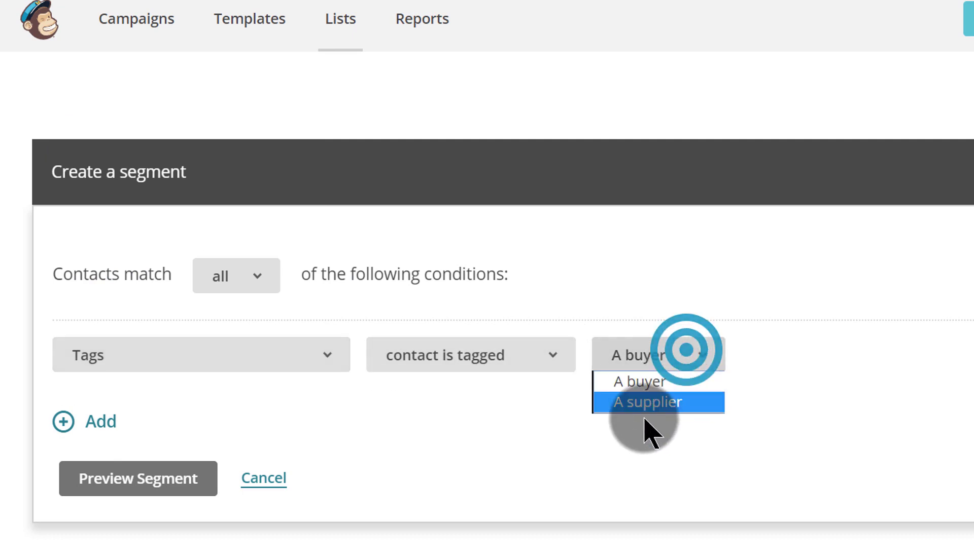
left_click(659, 402)
left_click(136, 480)
Step: Save the previewed segment under the name "A supplier" and close it to return to the full contact list
left_click(931, 168)
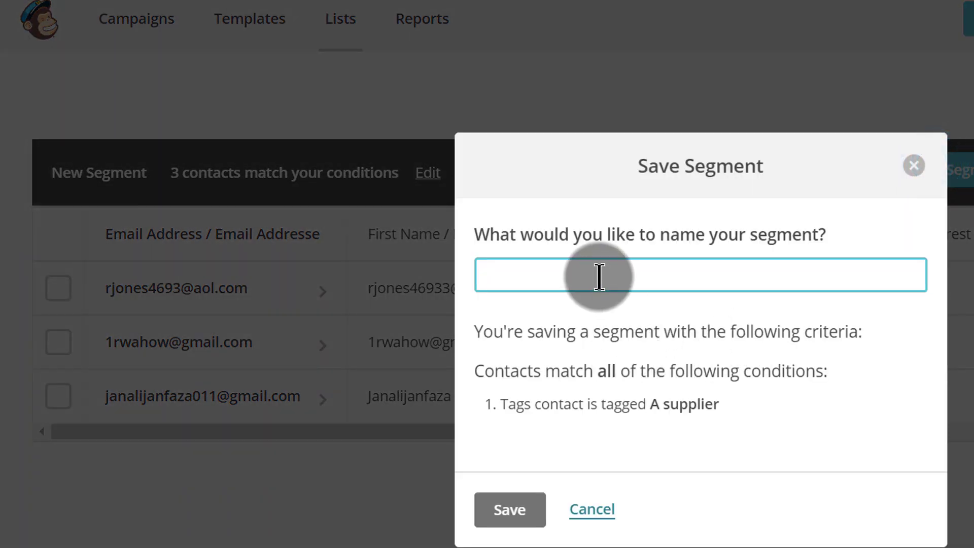
left_click(598, 276)
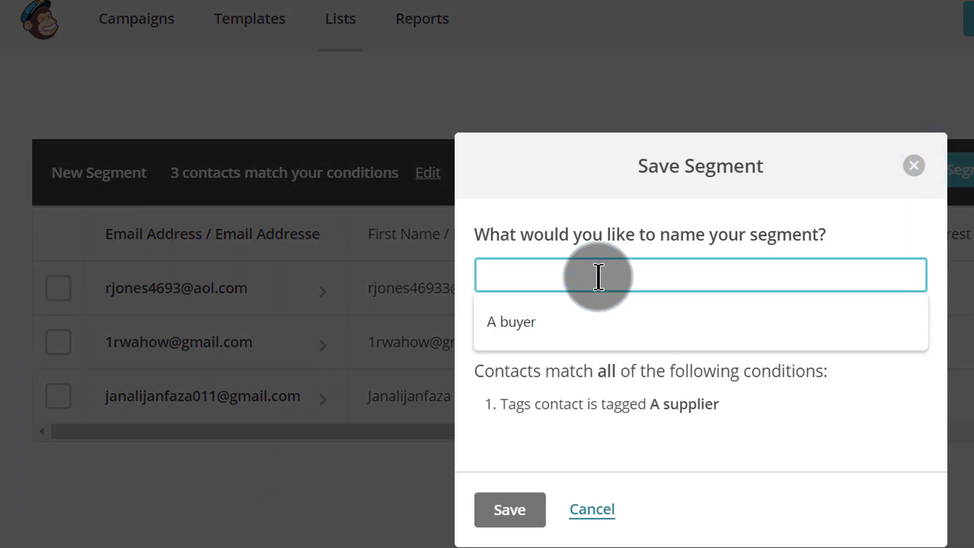
type("A supplier")
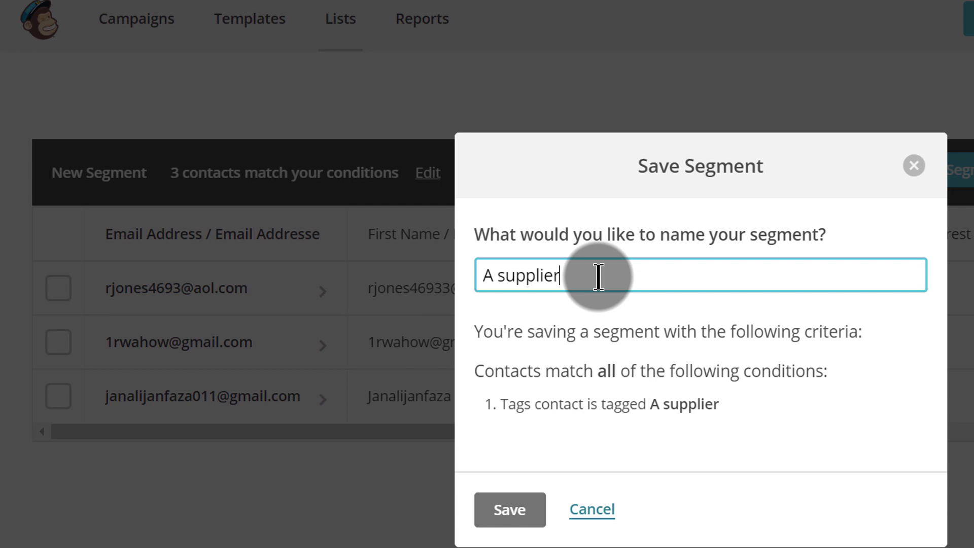
left_click(508, 515)
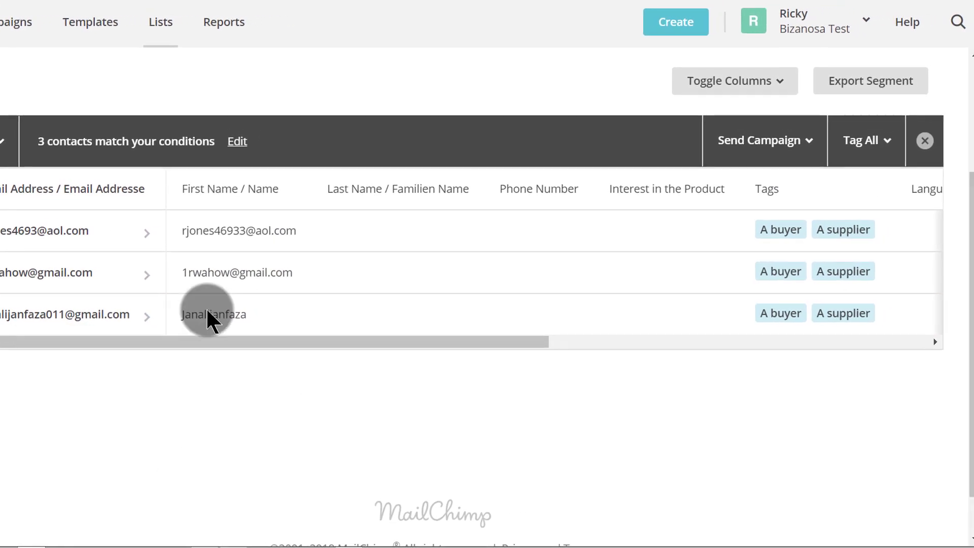
left_click(917, 142)
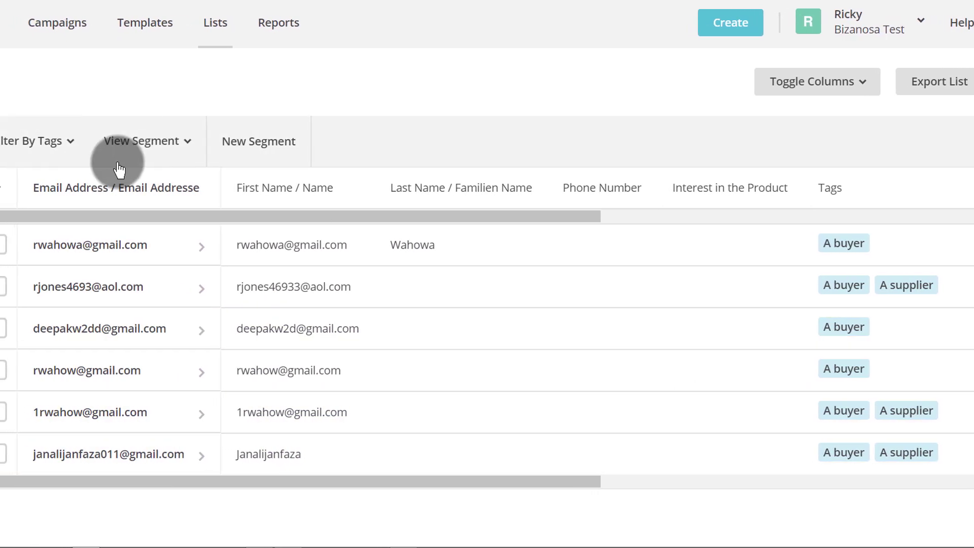
scroll(490, 153, "up", 3)
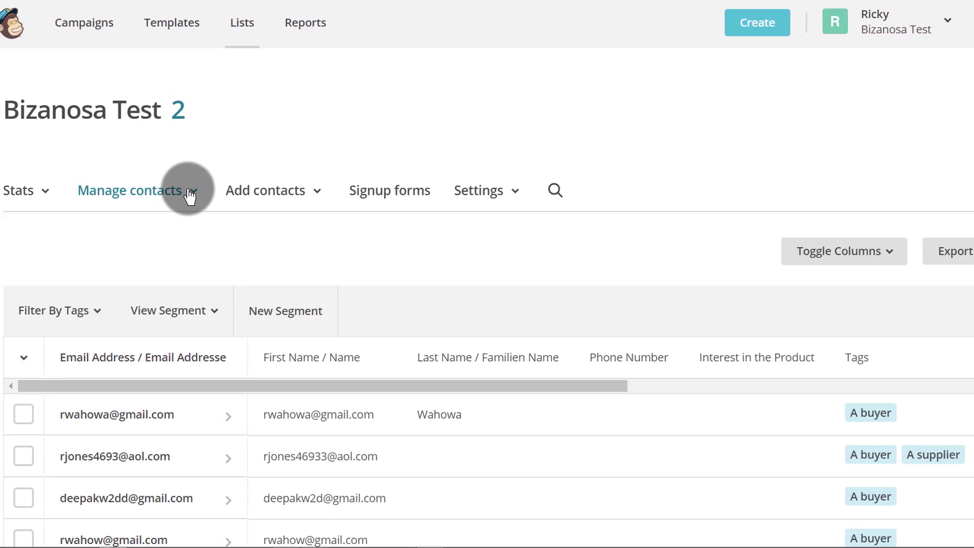
scroll(513, 191, "down", 3)
scroll(381, 196, "up", 3)
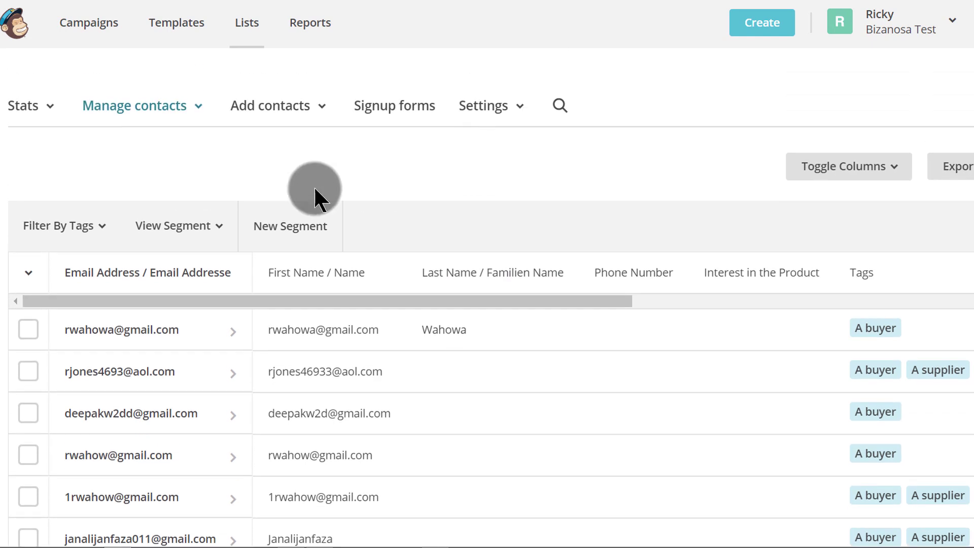
left_click(202, 113)
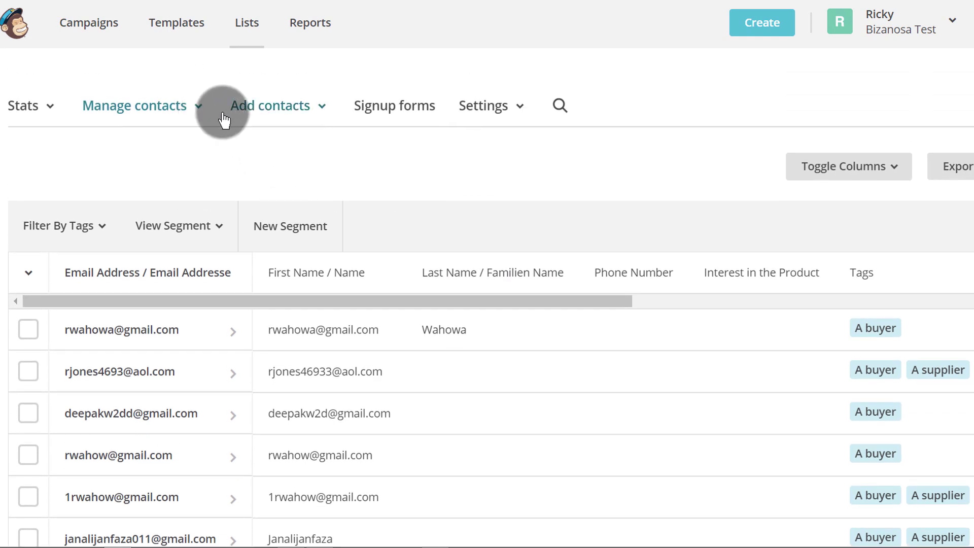